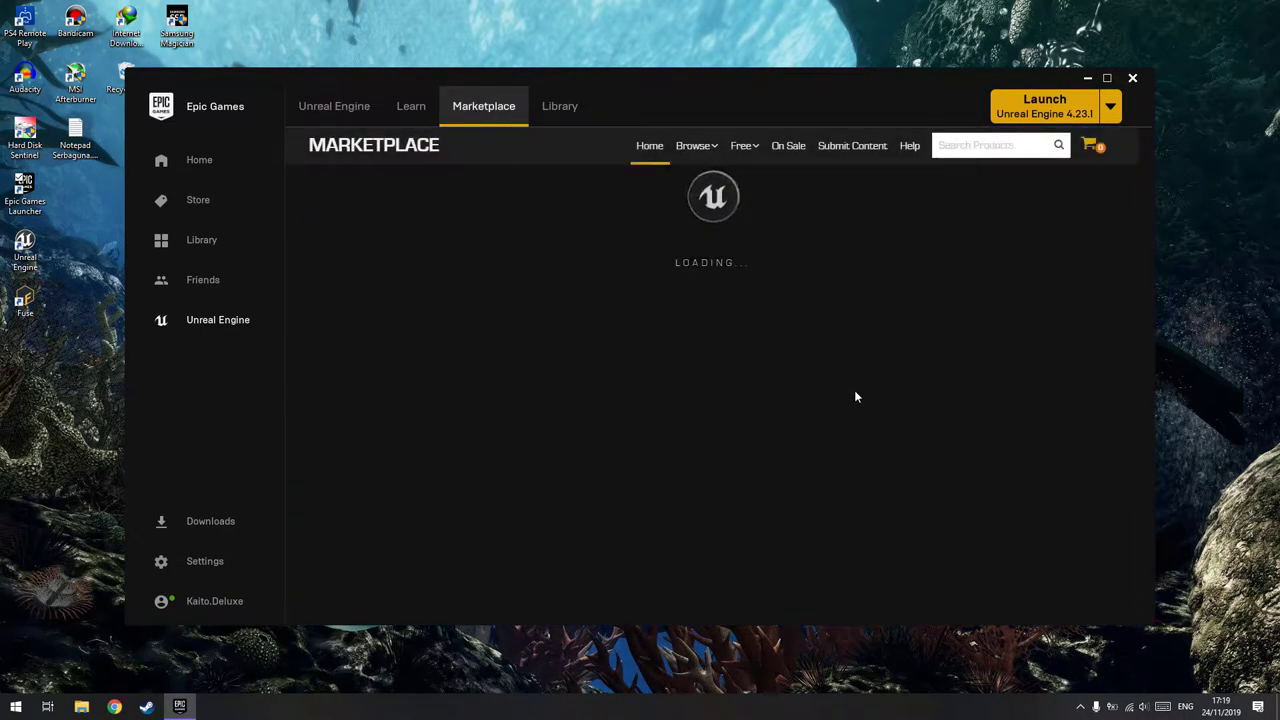
Step: Review the Showcase and the five $0.00 Free For The Month products, including Ballistics FX
scroll(860, 398, "down", 1)
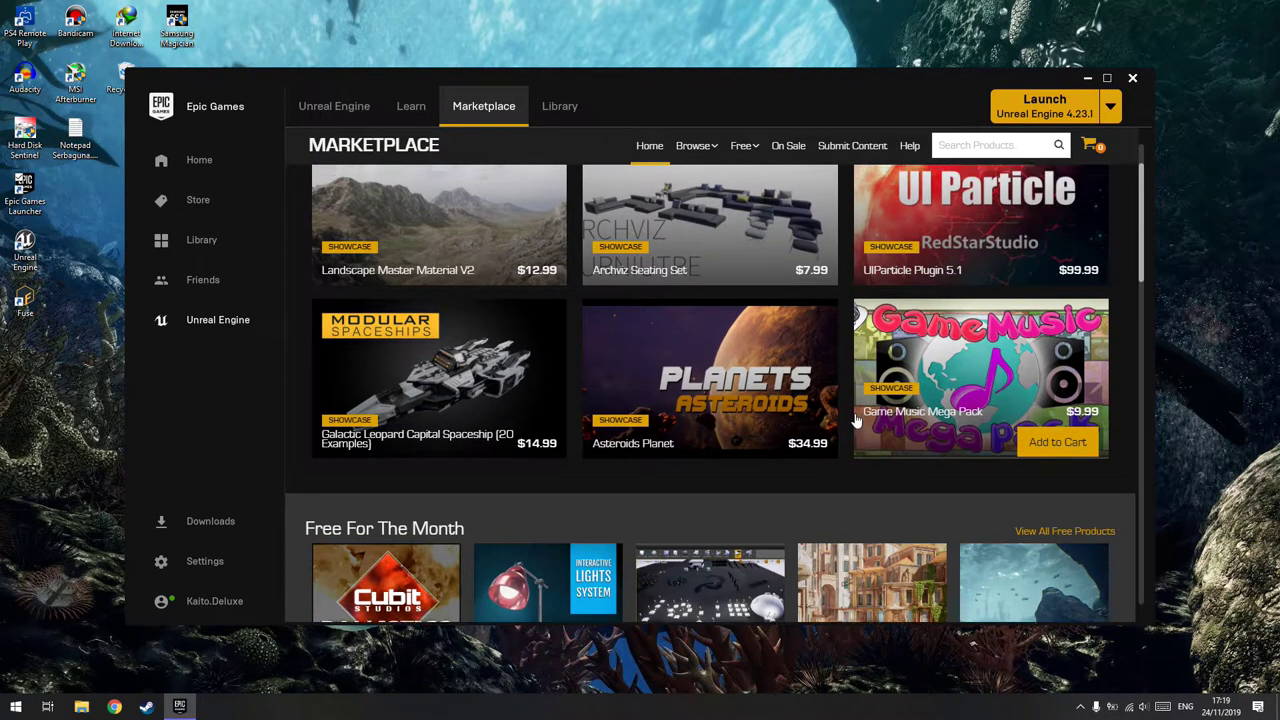
scroll(856, 428, "up", 1)
scroll(856, 450, "down", 2)
scroll(856, 440, "down", 6)
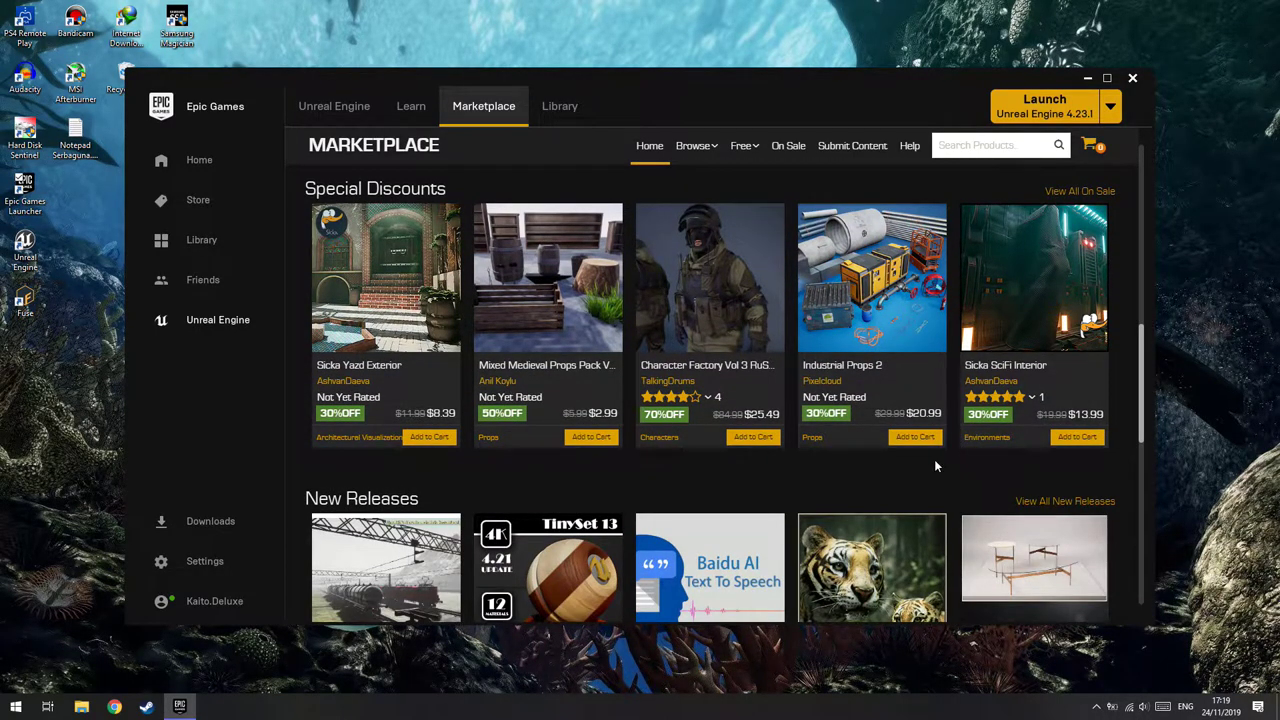
scroll(934, 459, "down", 2)
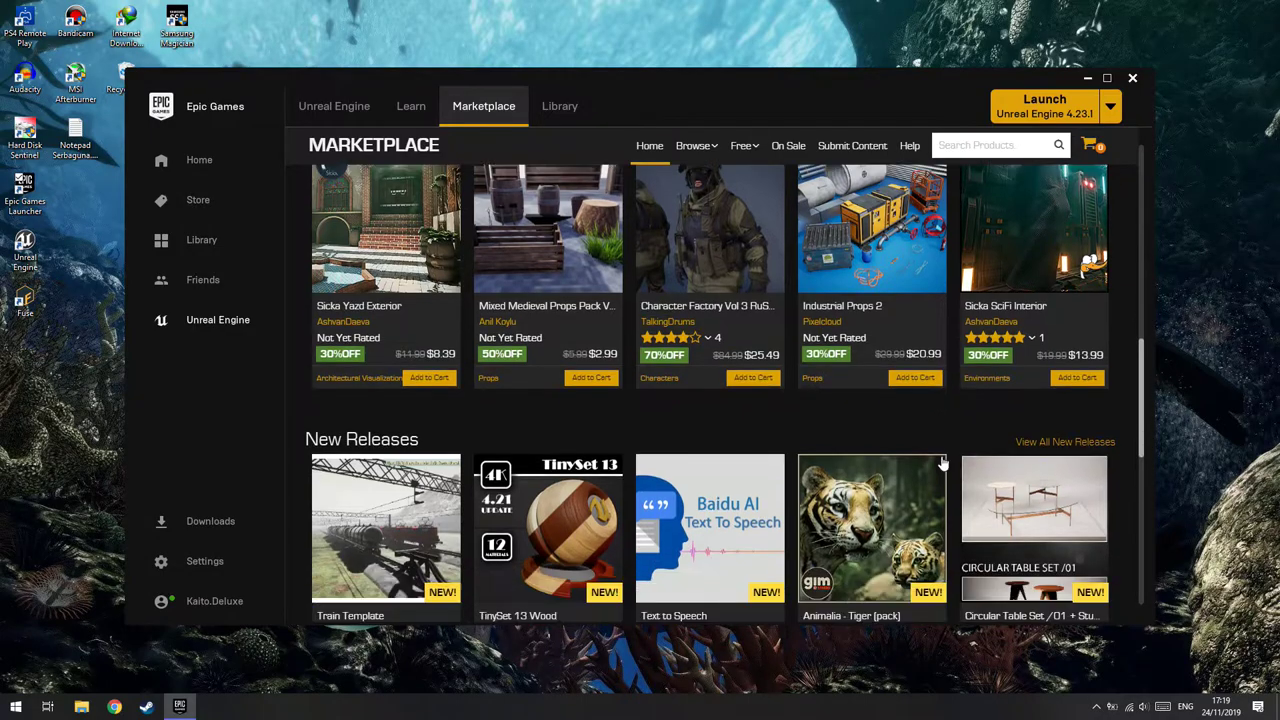
scroll(950, 430, "down", 1)
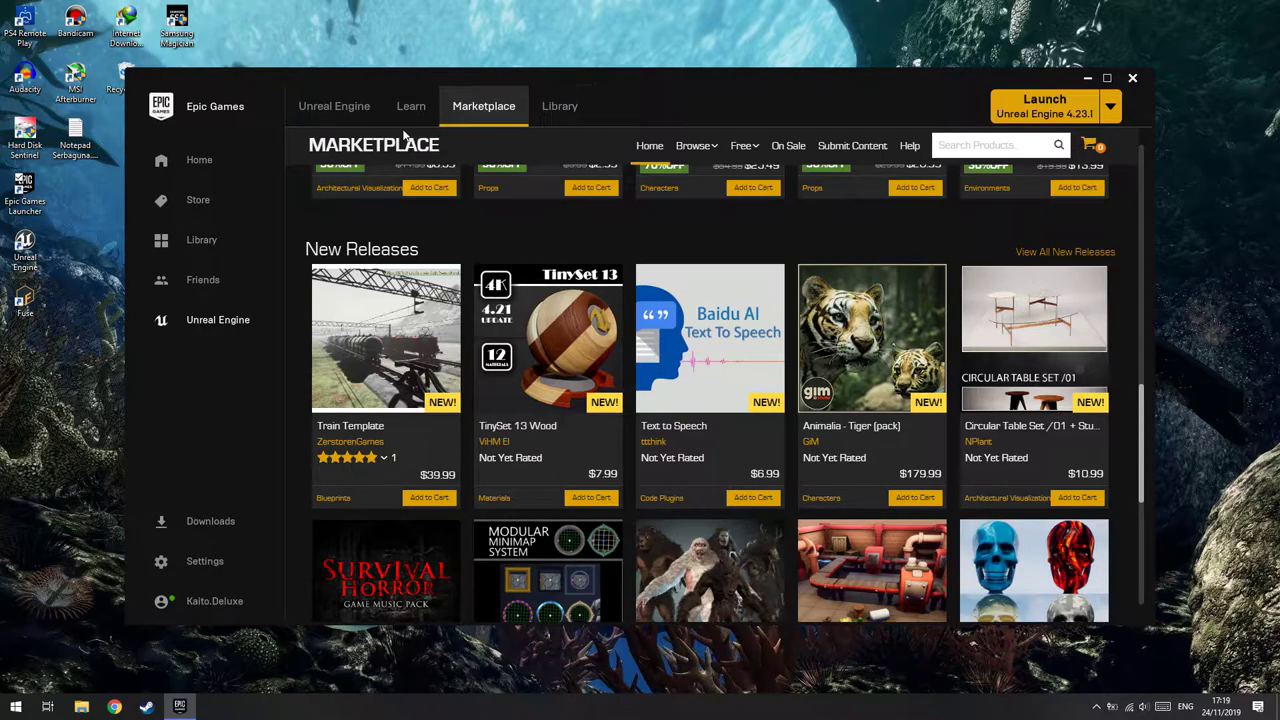
scroll(1062, 456, "up", 3)
scroll(1062, 456, "up", 1)
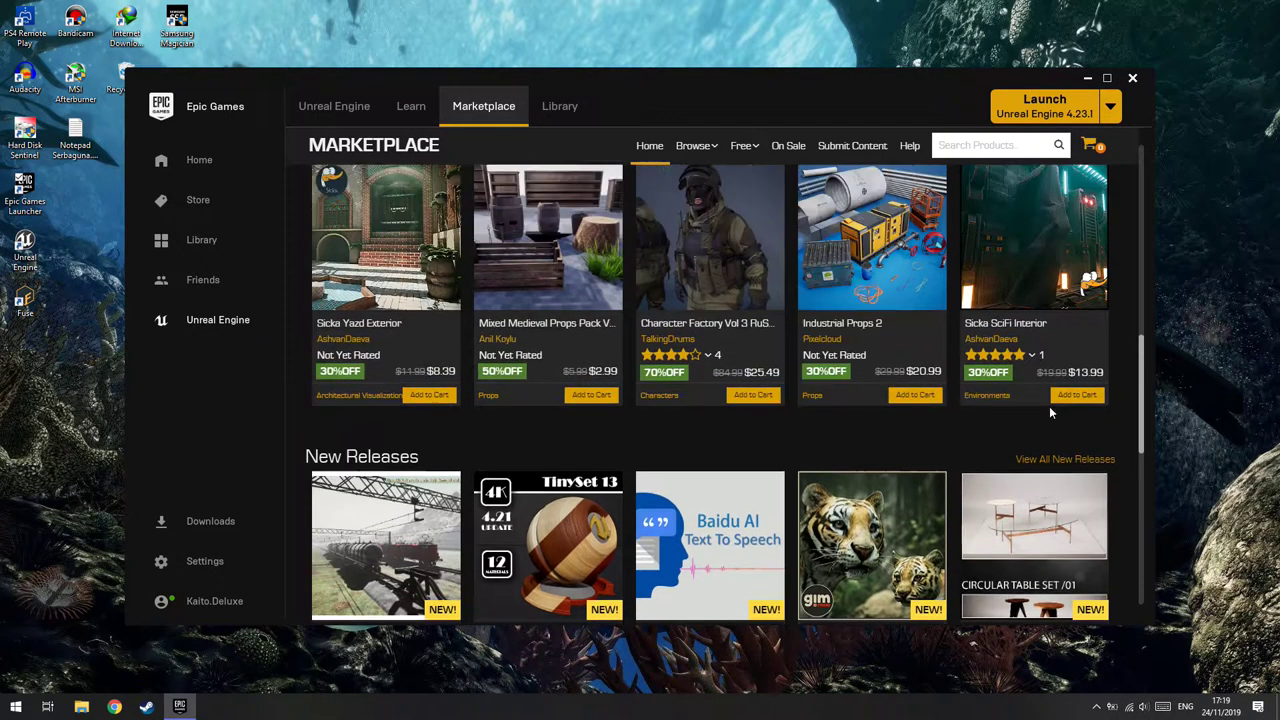
scroll(1049, 406, "up", 4)
scroll(1055, 390, "up", 2)
scroll(1058, 372, "up", 3)
scroll(1058, 380, "up", 3)
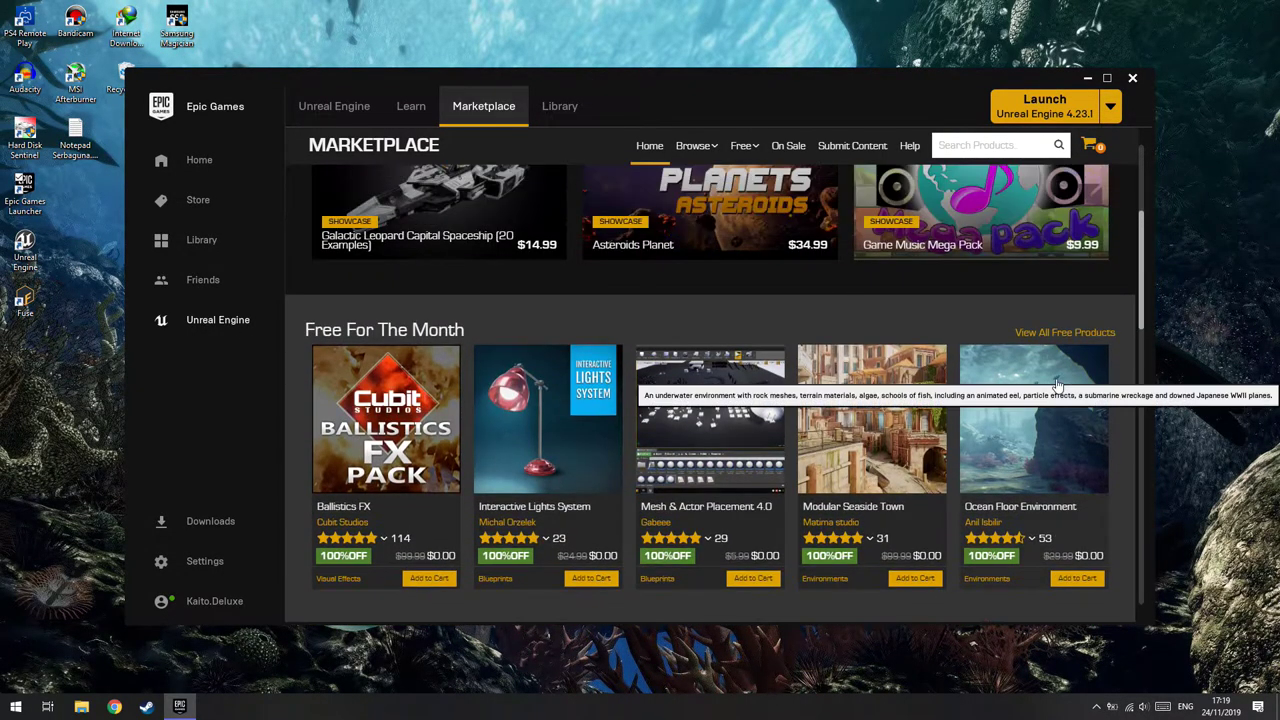
scroll(1053, 380, "down", 2)
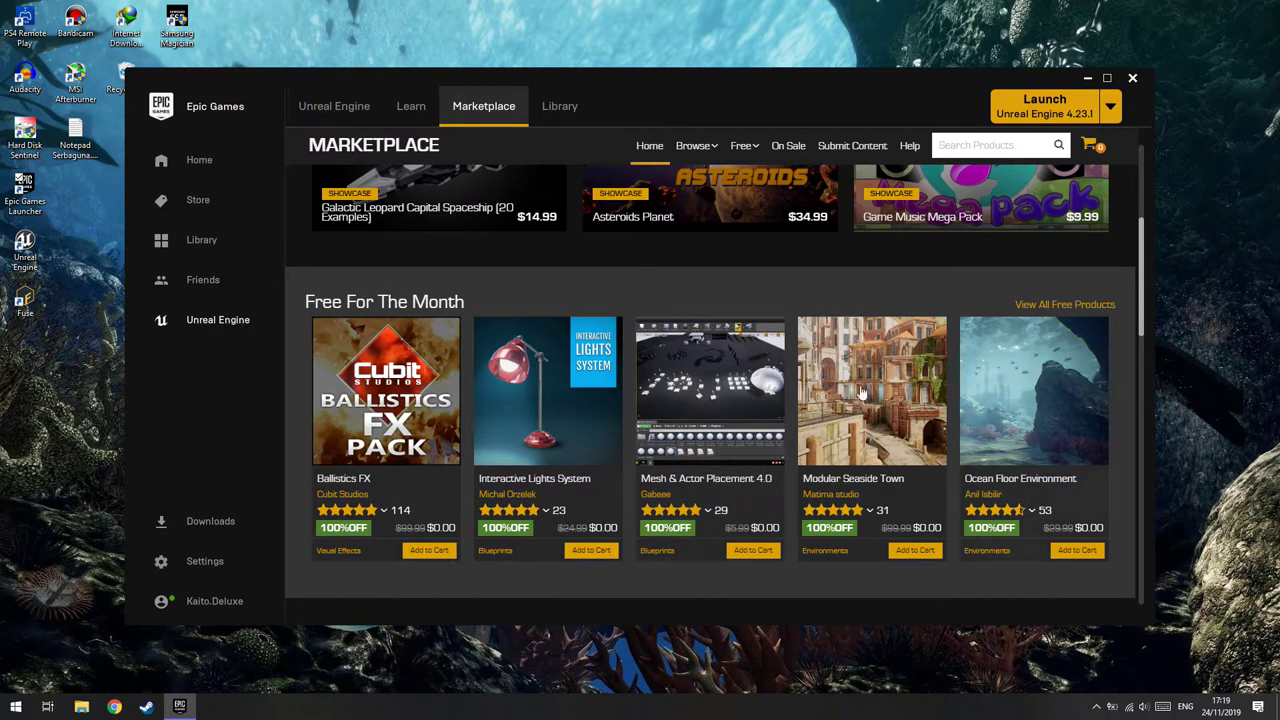
scroll(928, 386, "up", 2)
scroll(928, 386, "up", 1)
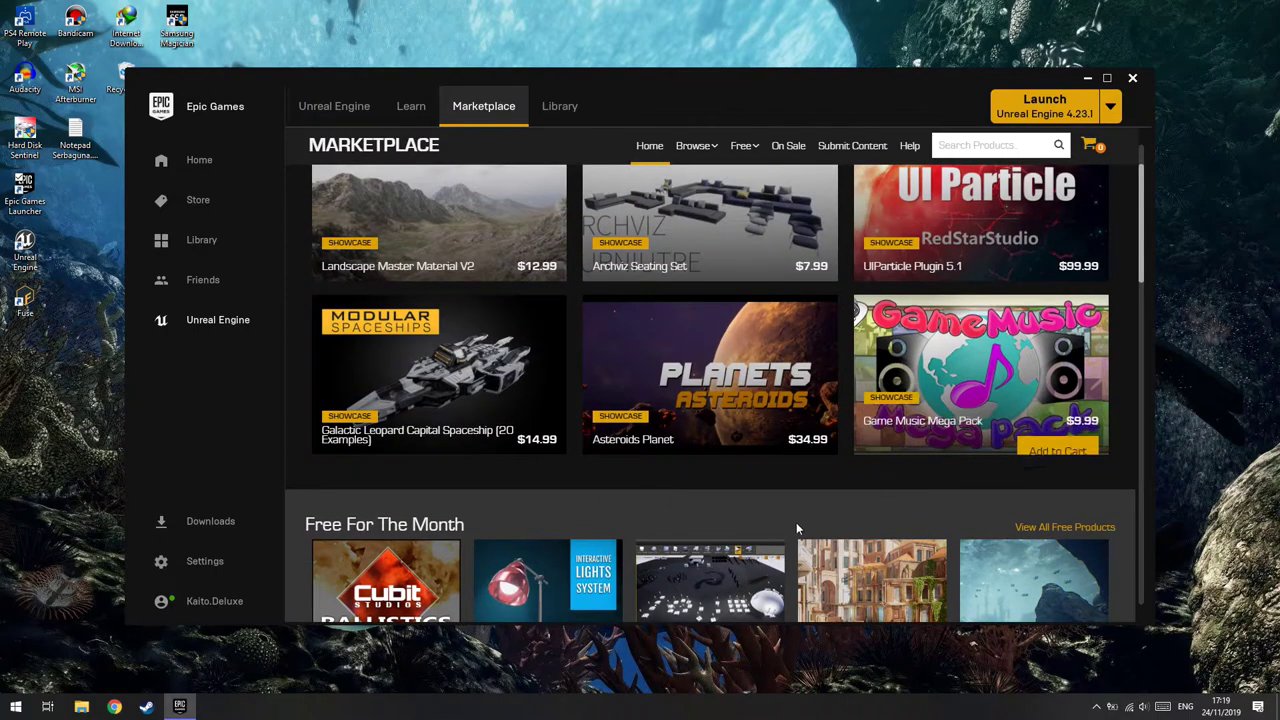
scroll(600, 505, "down", 2)
scroll(395, 490, "up", 1)
scroll(395, 490, "down", 1)
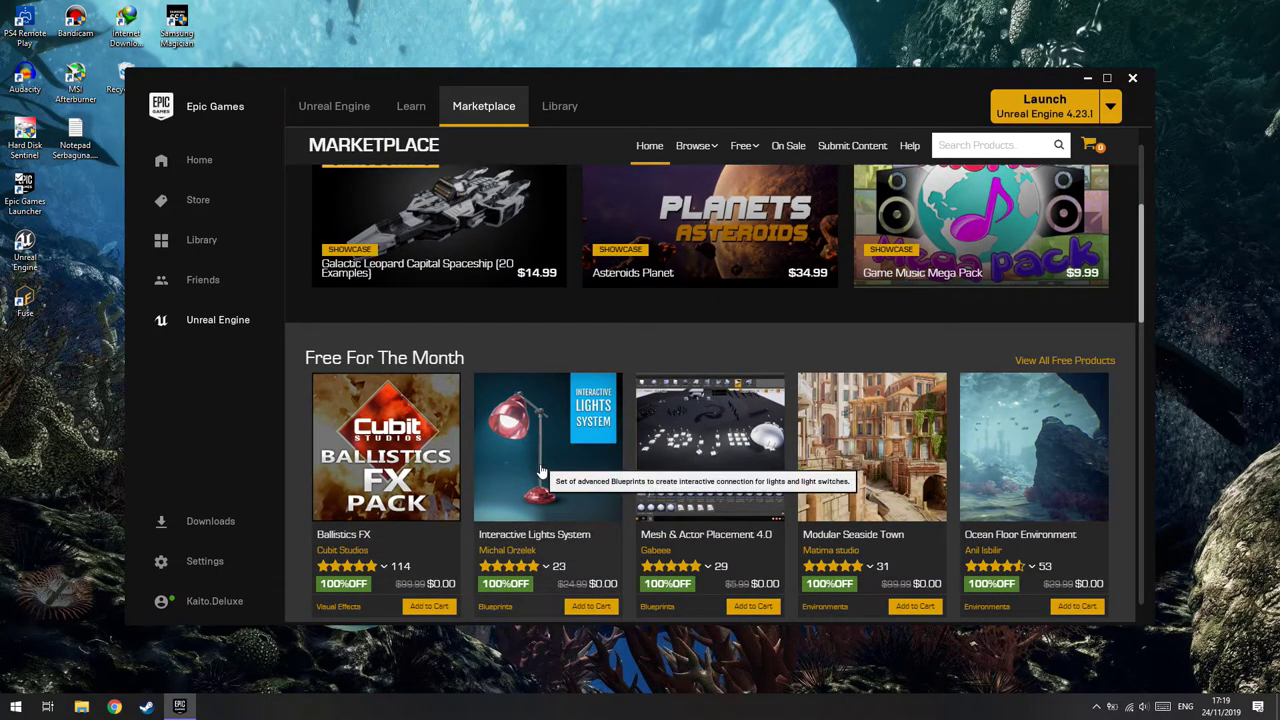
scroll(542, 465, "down", 2)
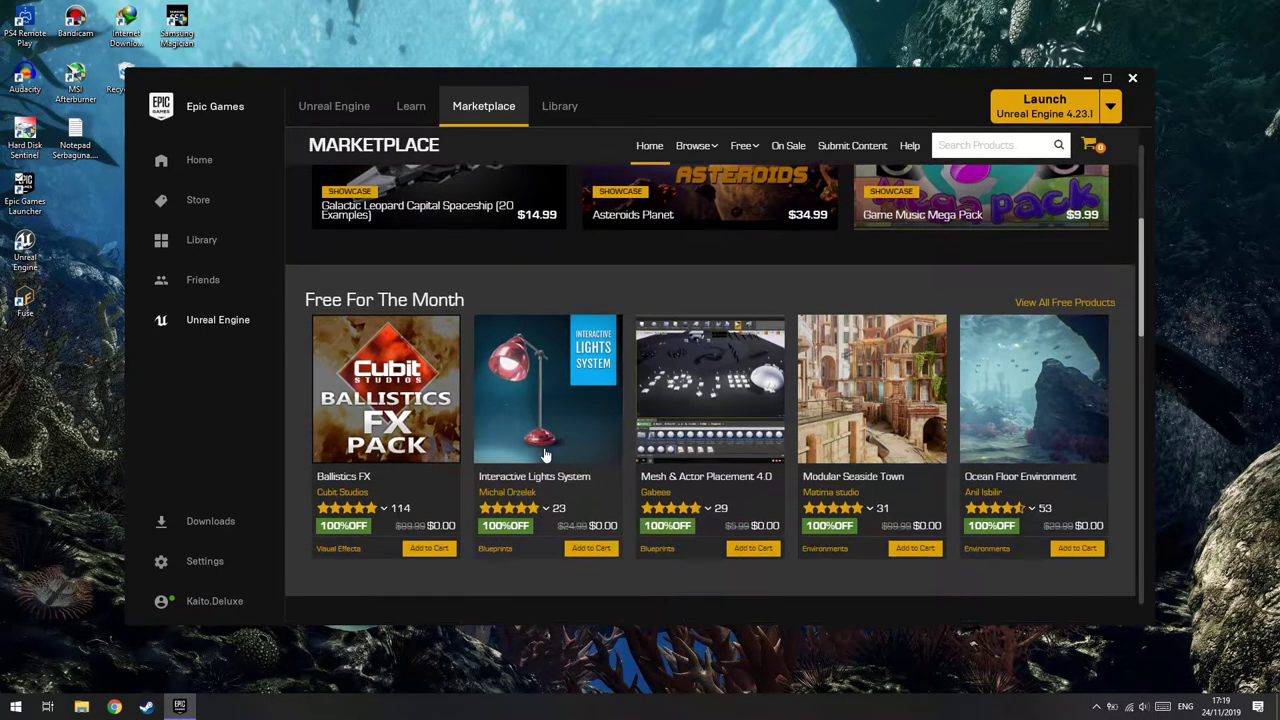
scroll(930, 550, "up", 2)
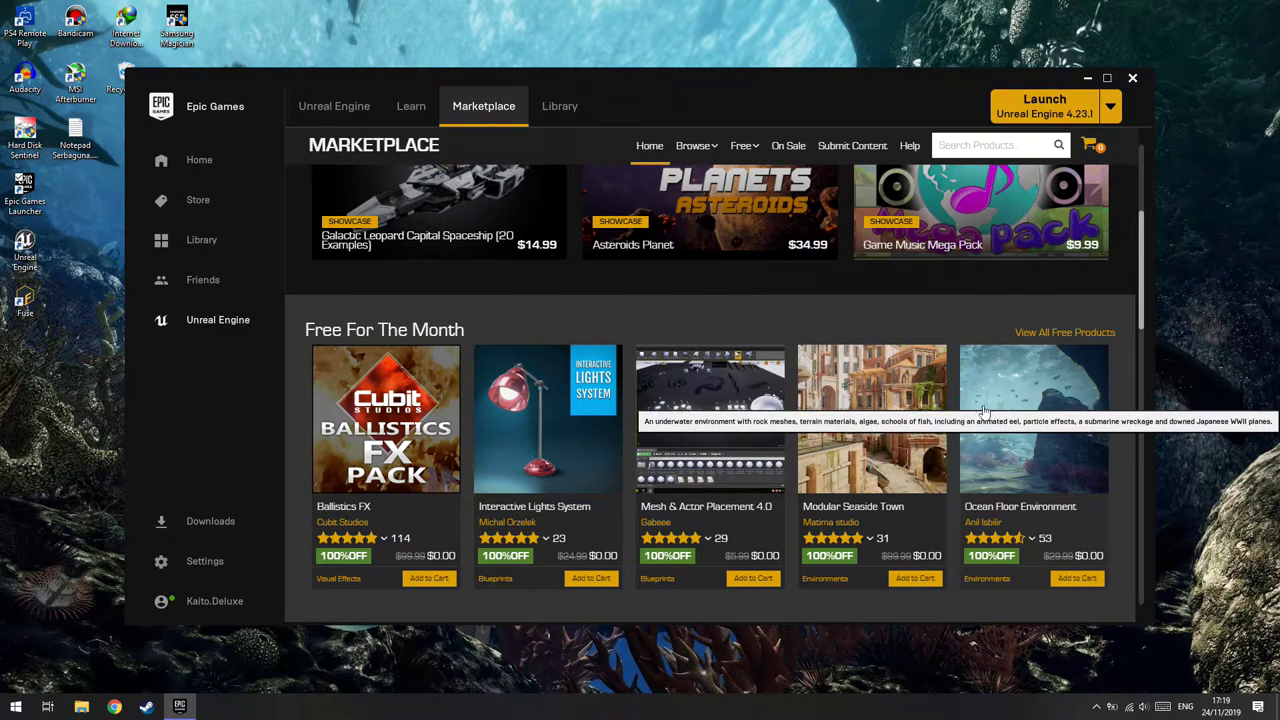
scroll(980, 416, "up", 2)
scroll(980, 416, "up", 3)
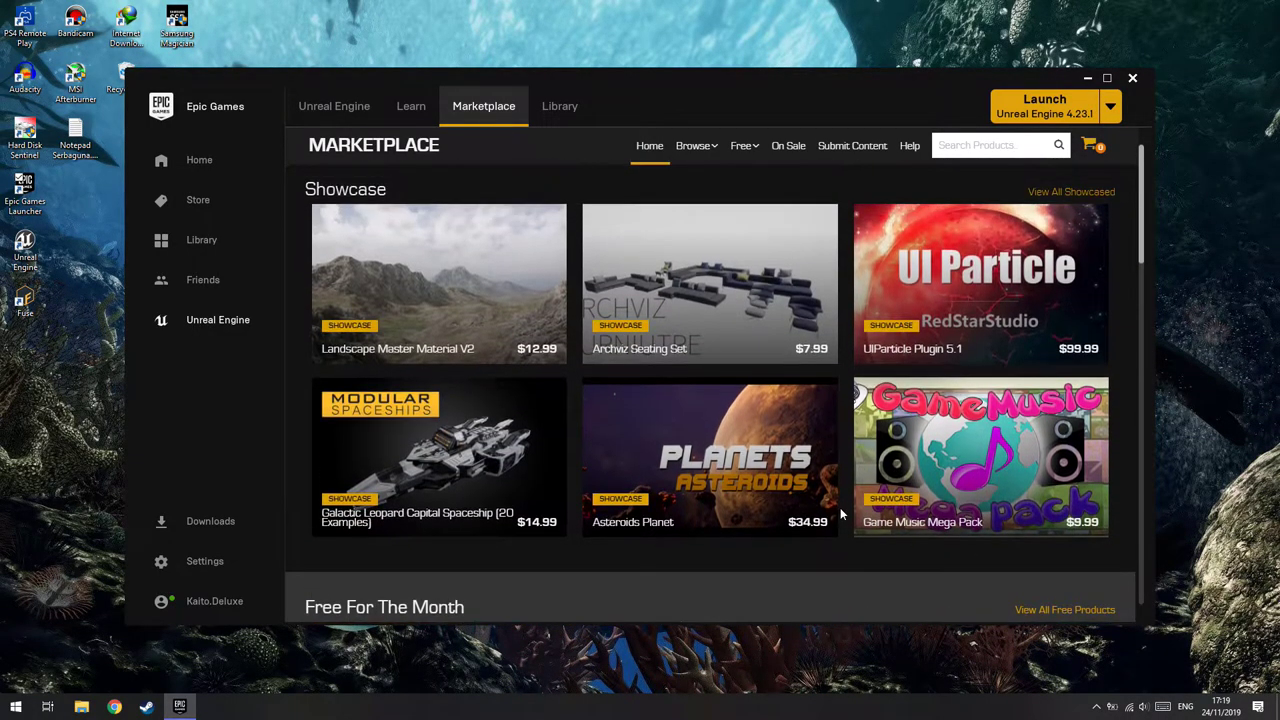
mouse_move(745, 150)
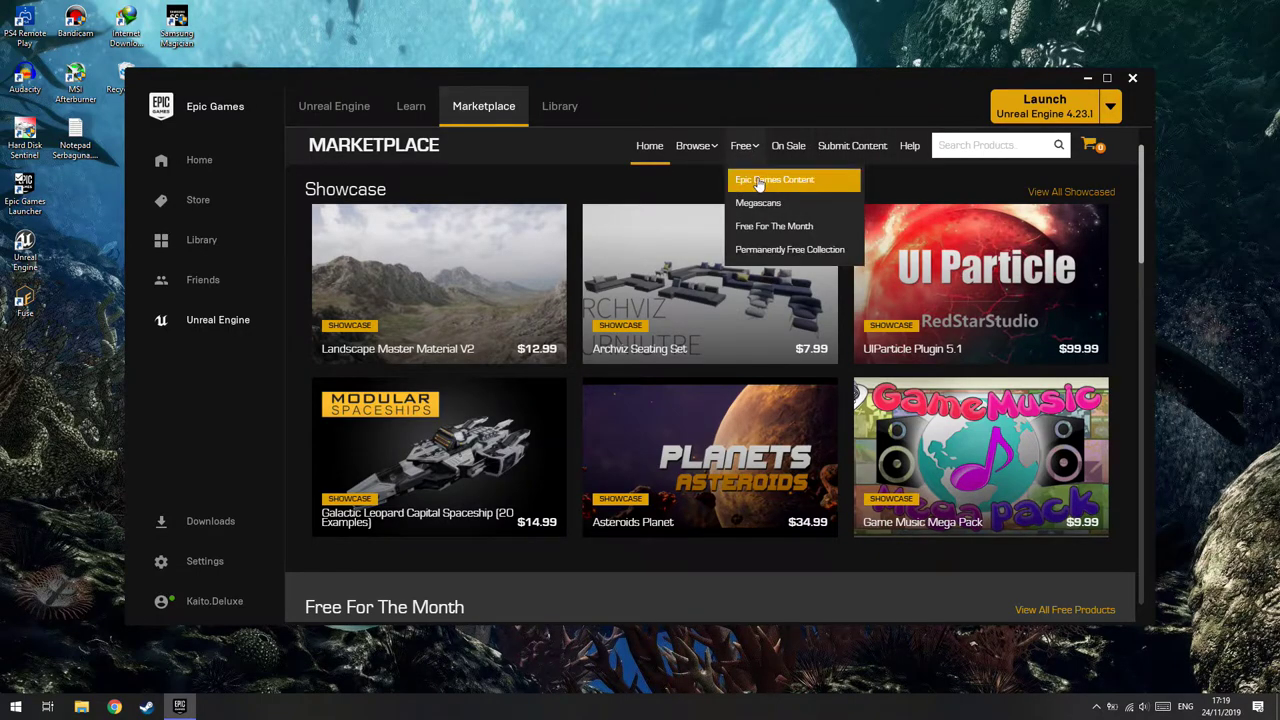
Step: Open the free Epic Games Content listing and look over page 1 of its 67 products
left_click(758, 182)
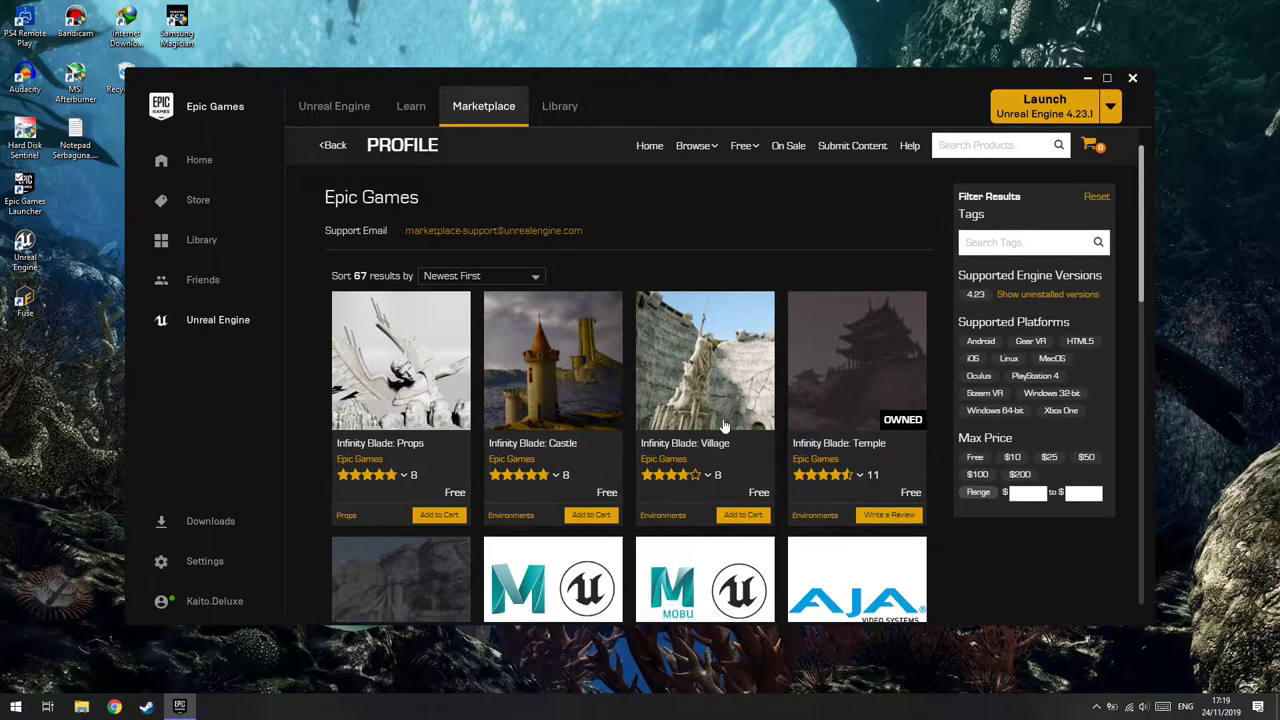
scroll(721, 405, "down", 3)
scroll(721, 405, "down", 2)
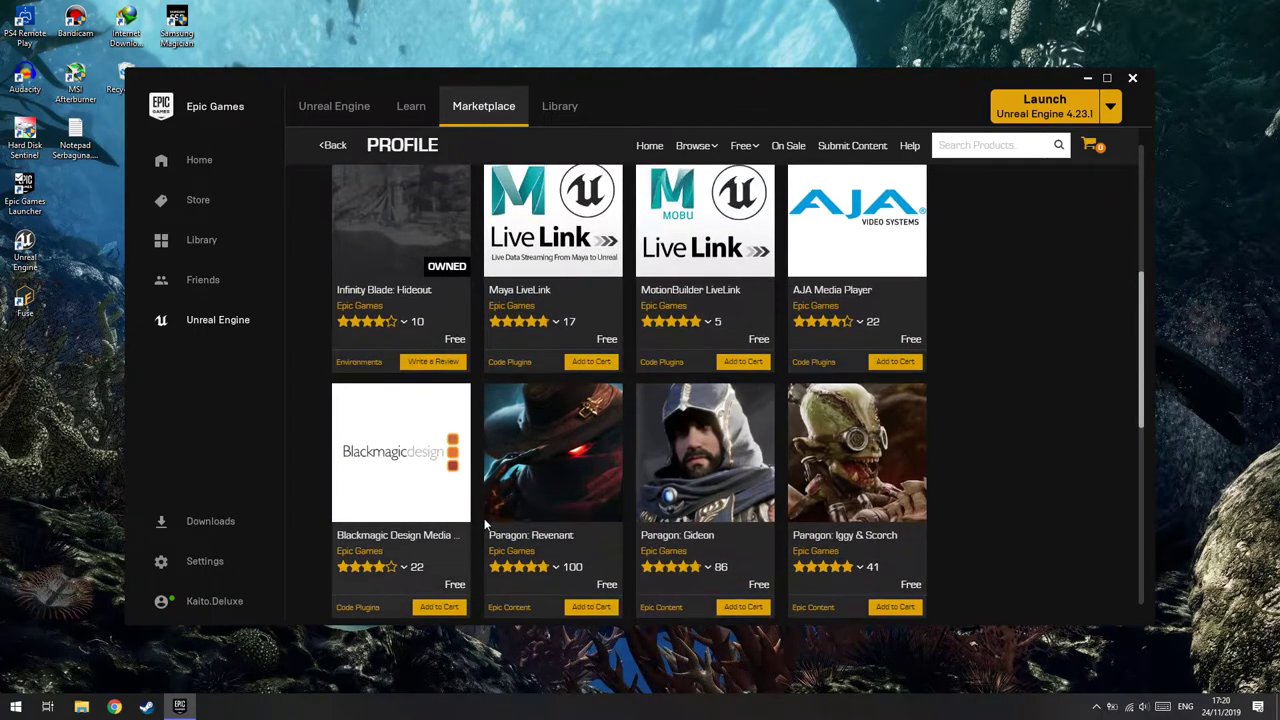
scroll(985, 500, "down", 3)
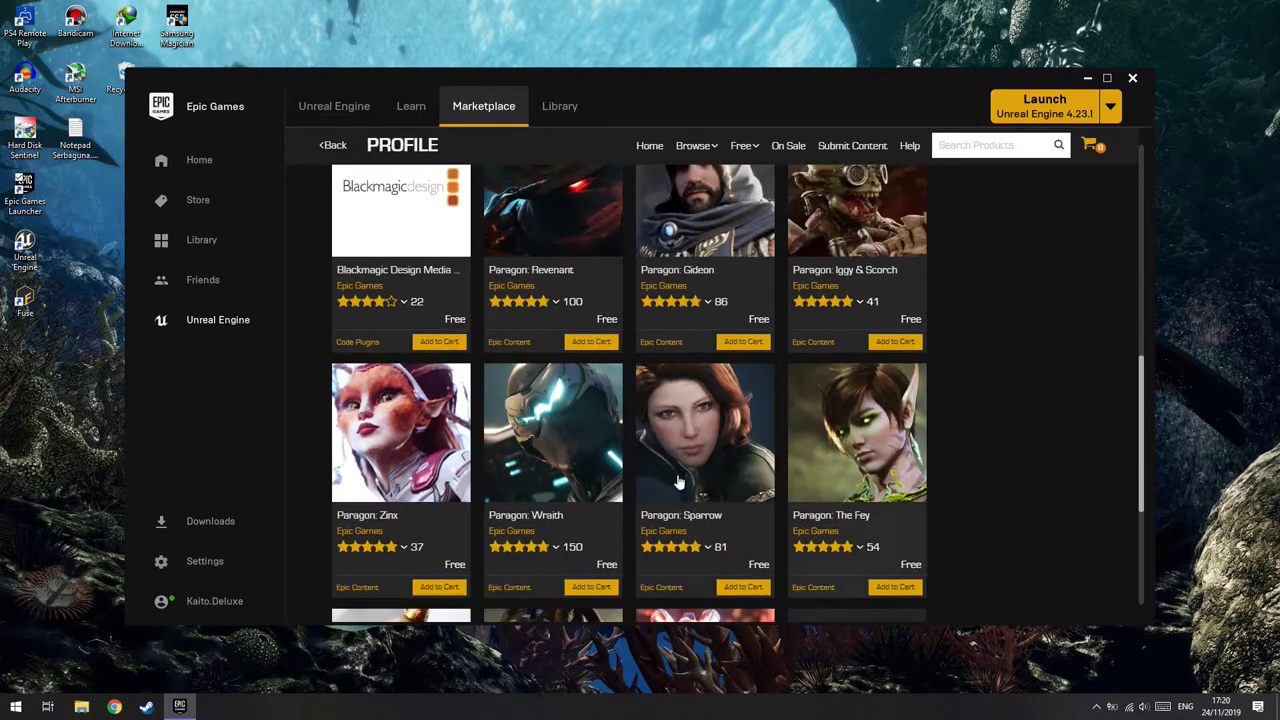
scroll(800, 454, "down", 1)
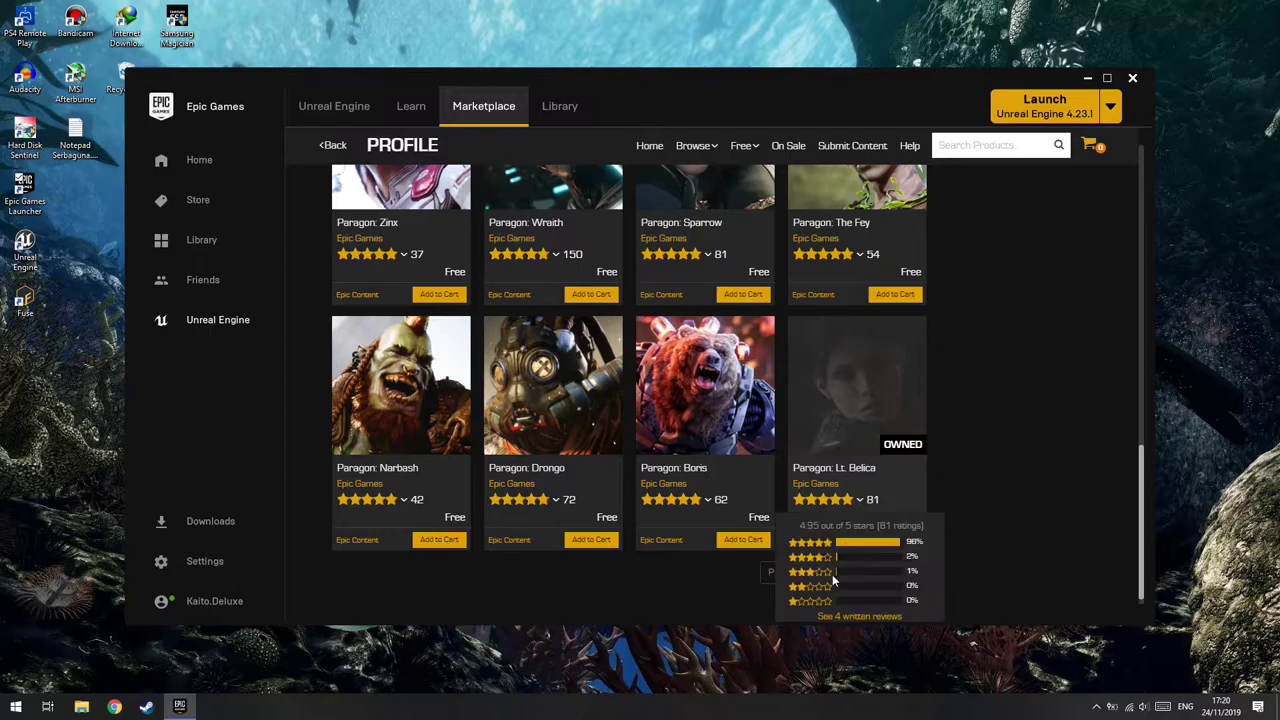
Step: Browse pages 2 and 3 of the free Epic Games products
left_click(830, 574)
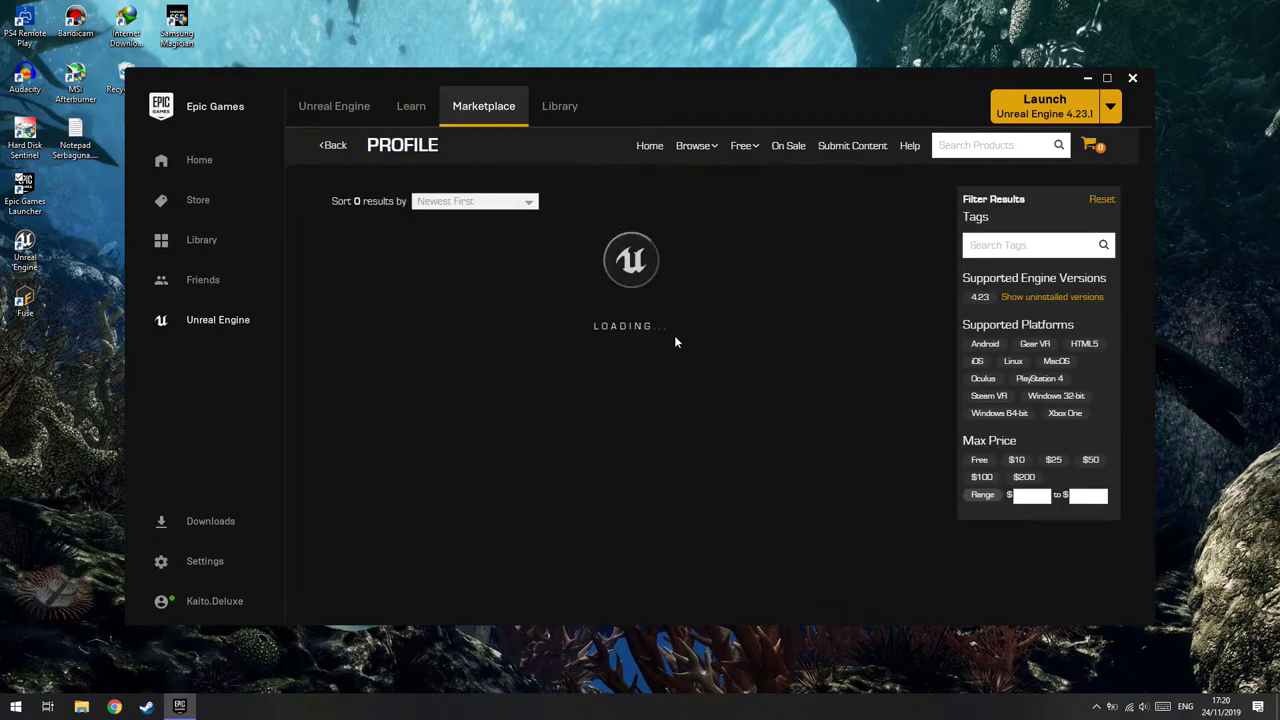
scroll(626, 454, "down", 3)
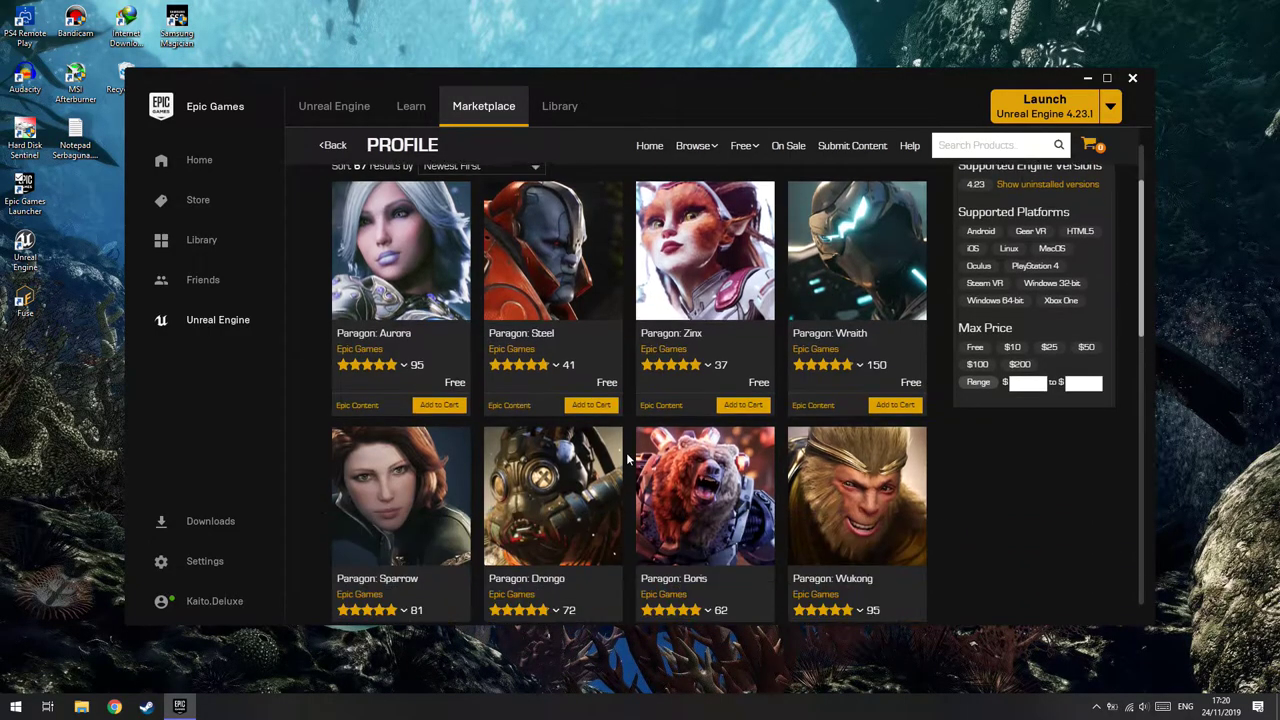
scroll(626, 451, "down", 3)
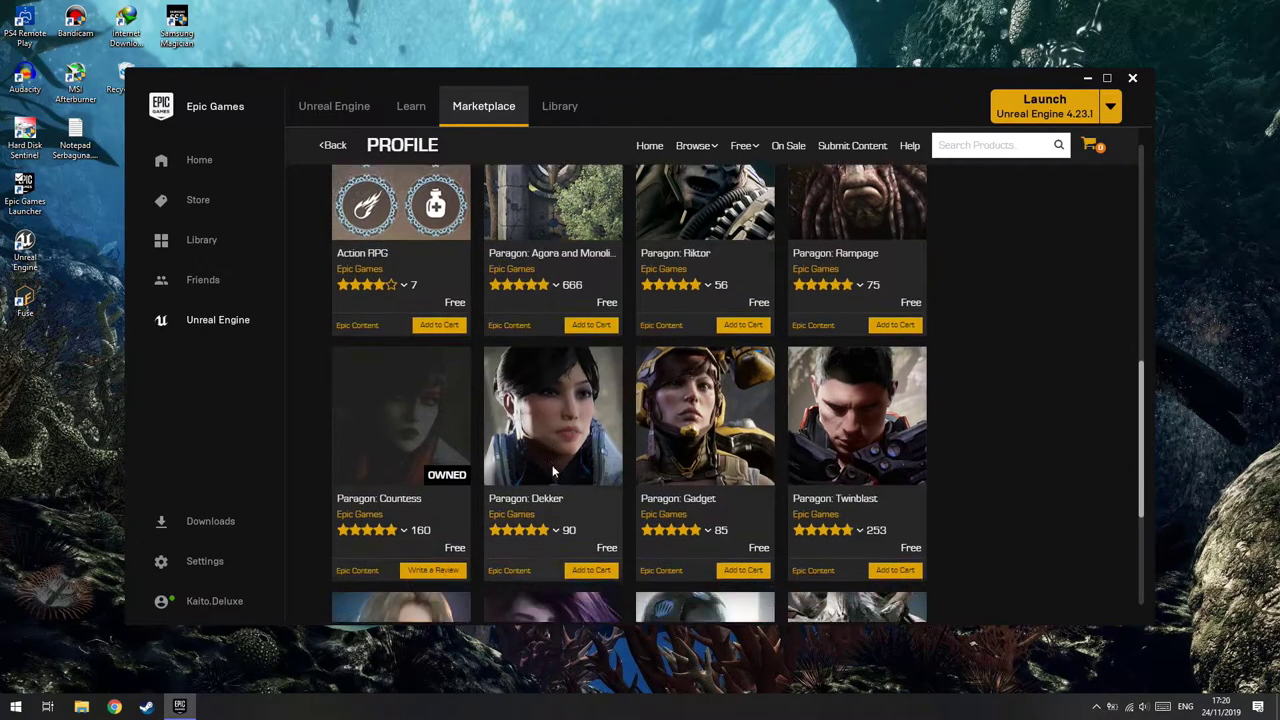
scroll(553, 470, "down", 3)
scroll(553, 470, "down", 2)
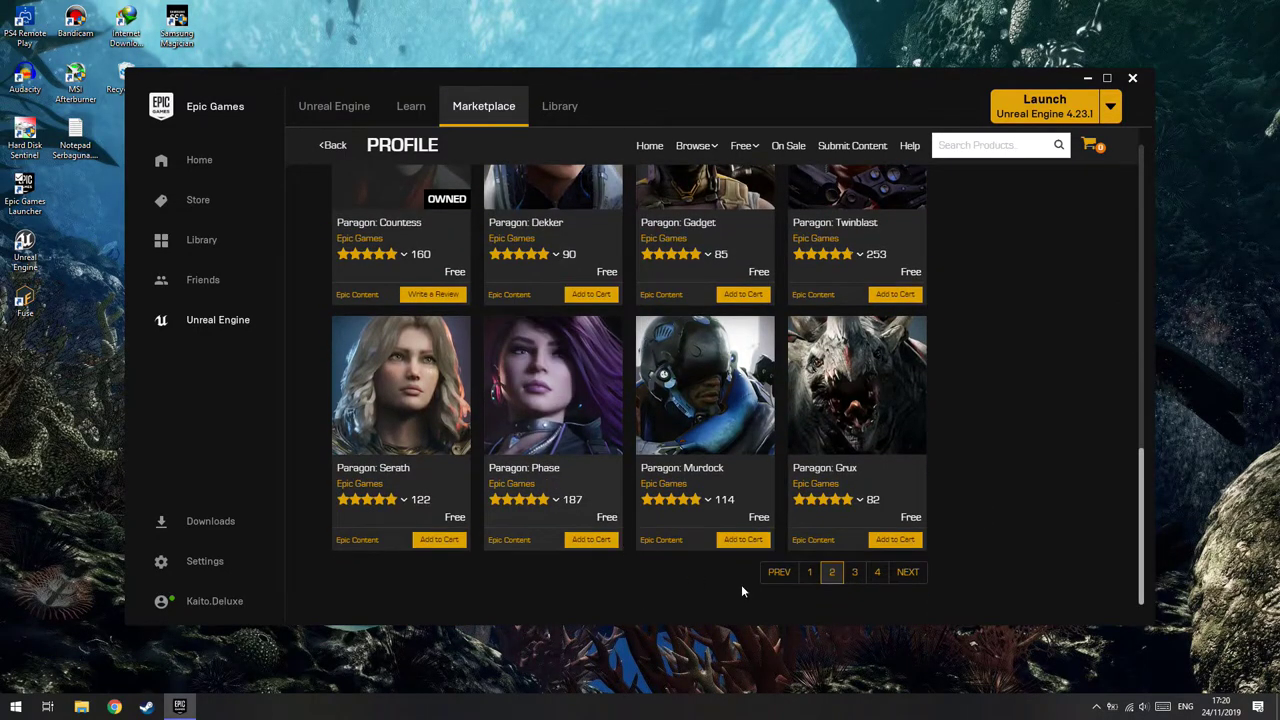
left_click(858, 575)
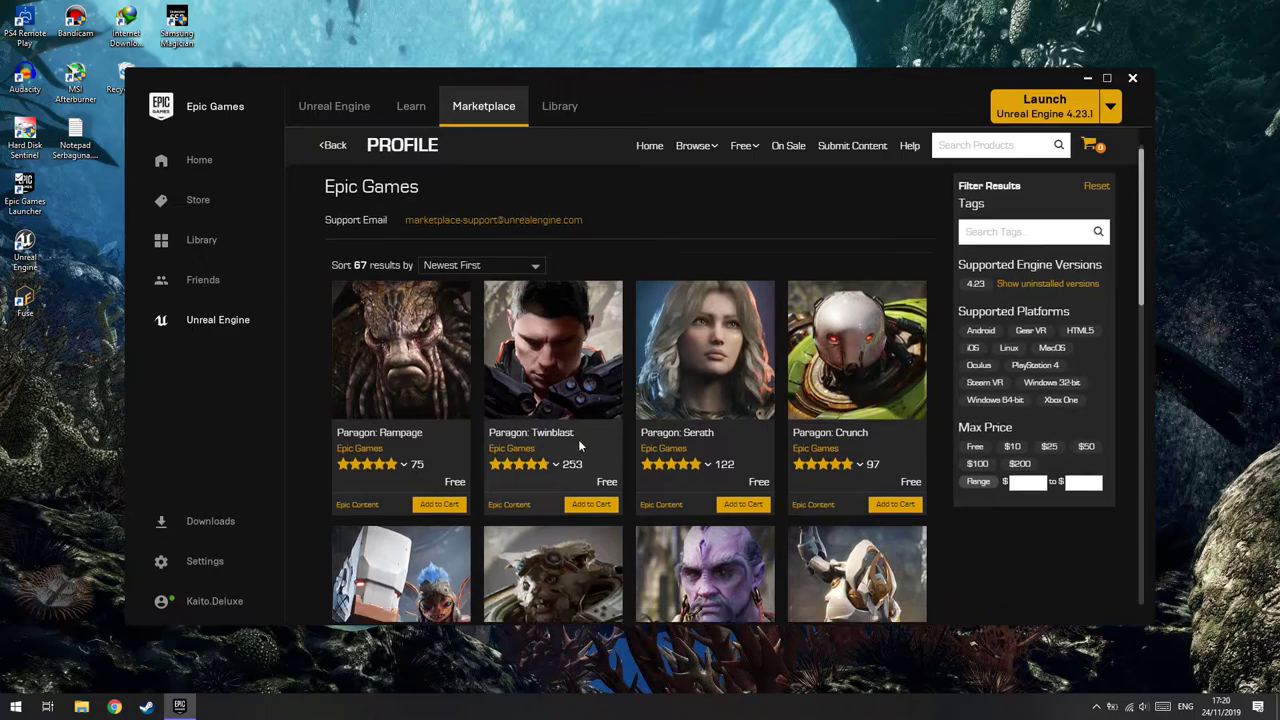
scroll(578, 443, "down", 3)
scroll(640, 500, "down", 3)
scroll(700, 530, "down", 2)
scroll(763, 567, "down", 2)
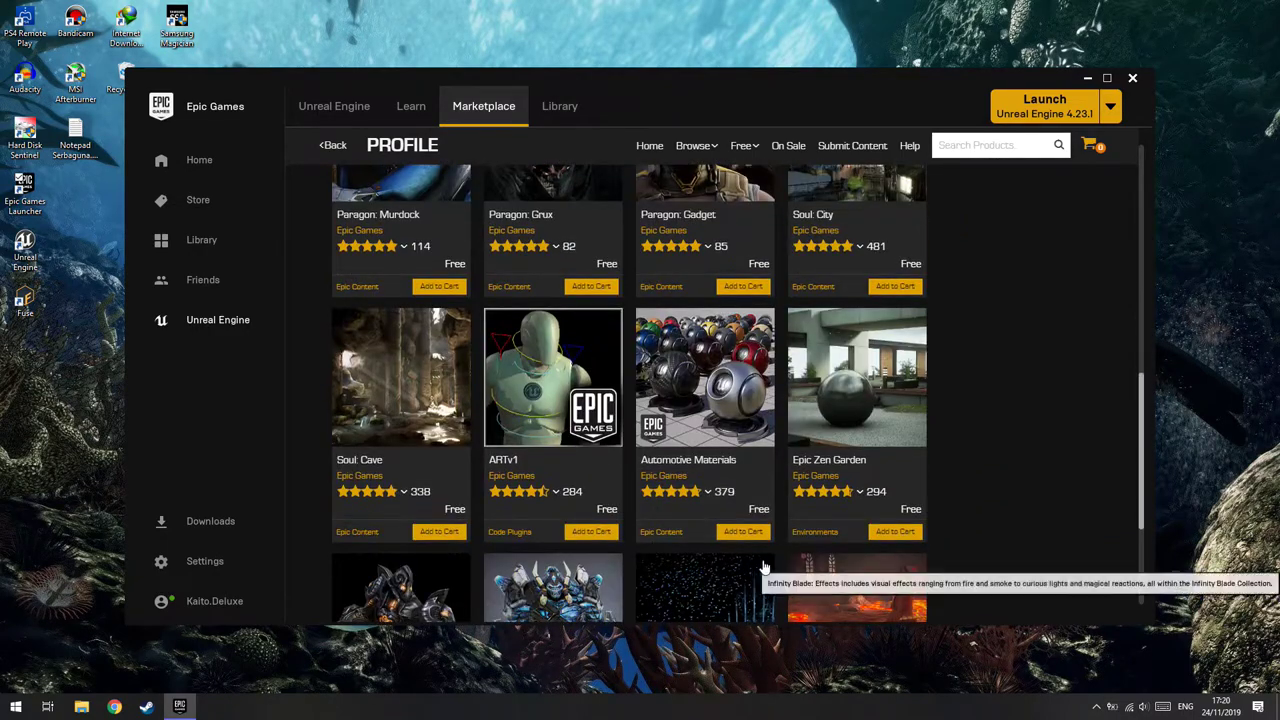
scroll(763, 567, "down", 4)
scroll(788, 594, "down", 1)
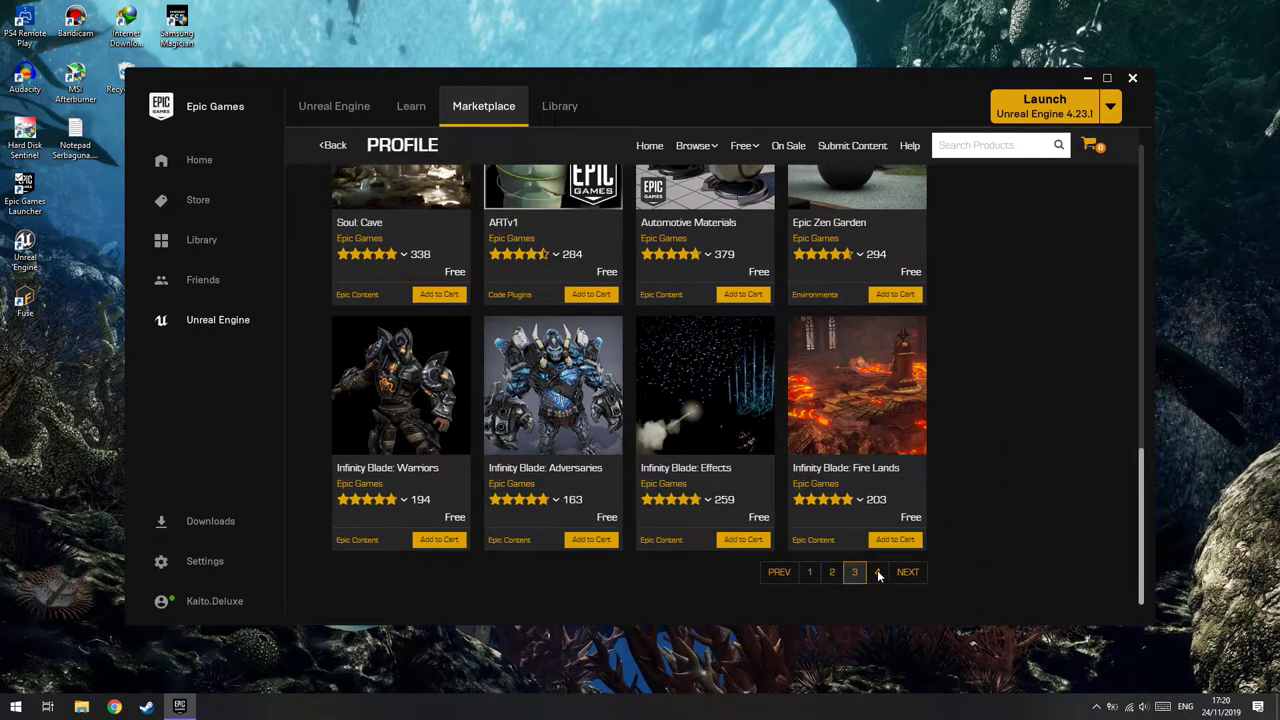
Step: Move to page 4, showing Infinity Blade: Ice Lands and Scifi Hallway
left_click(878, 573)
scroll(763, 525, "down", 2)
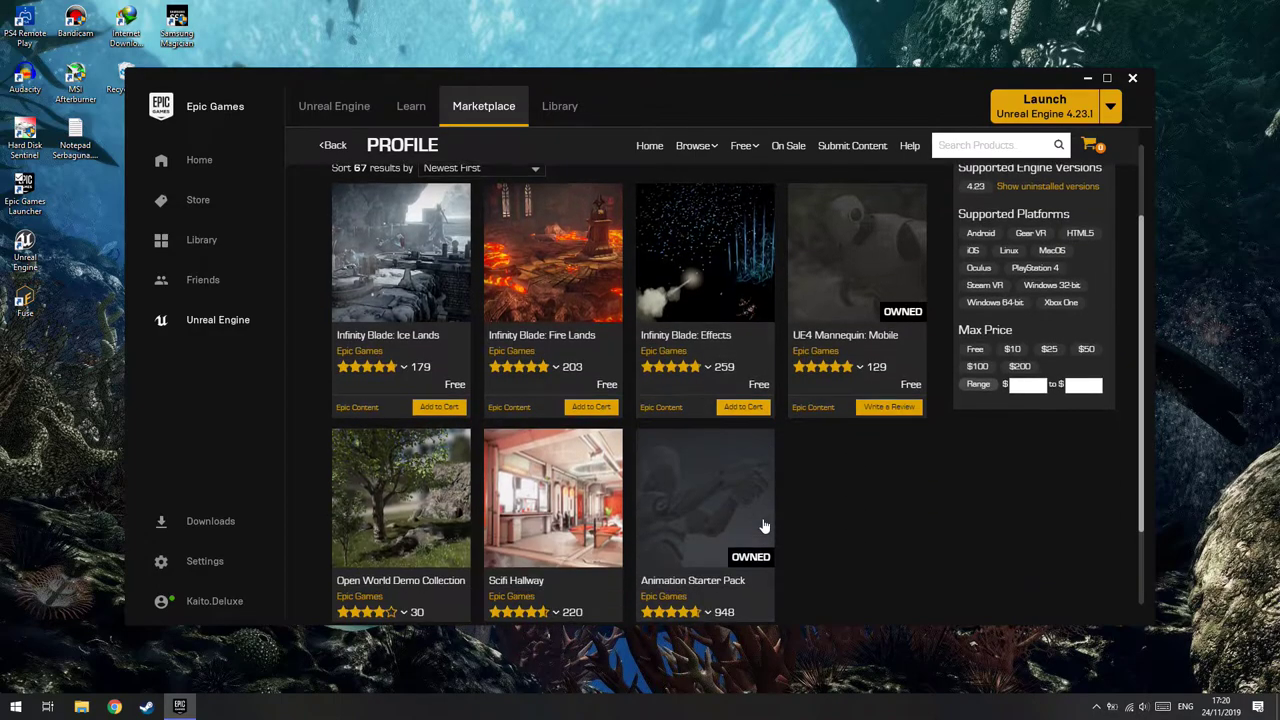
scroll(618, 515, "down", 1)
scroll(618, 515, "up", 1)
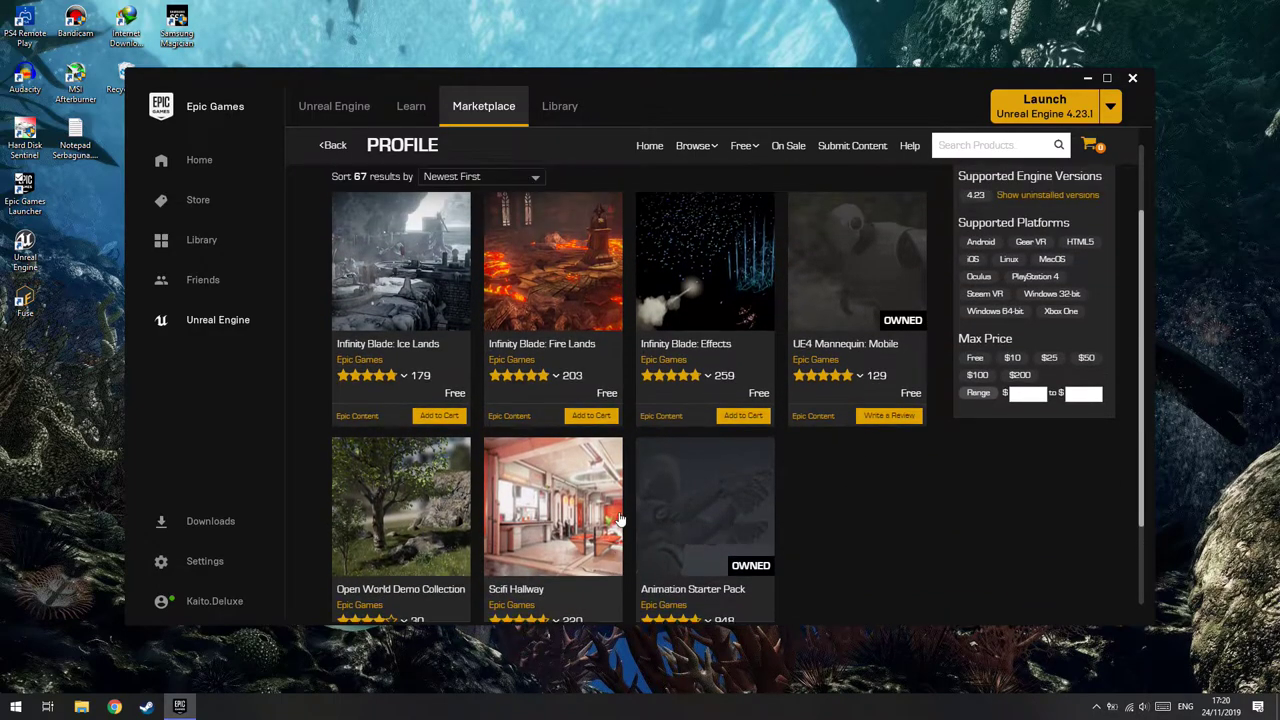
scroll(618, 514, "up", 2)
Step: Switch to the Library tab and look over the 14 owned packs in the Vault
left_click(560, 106)
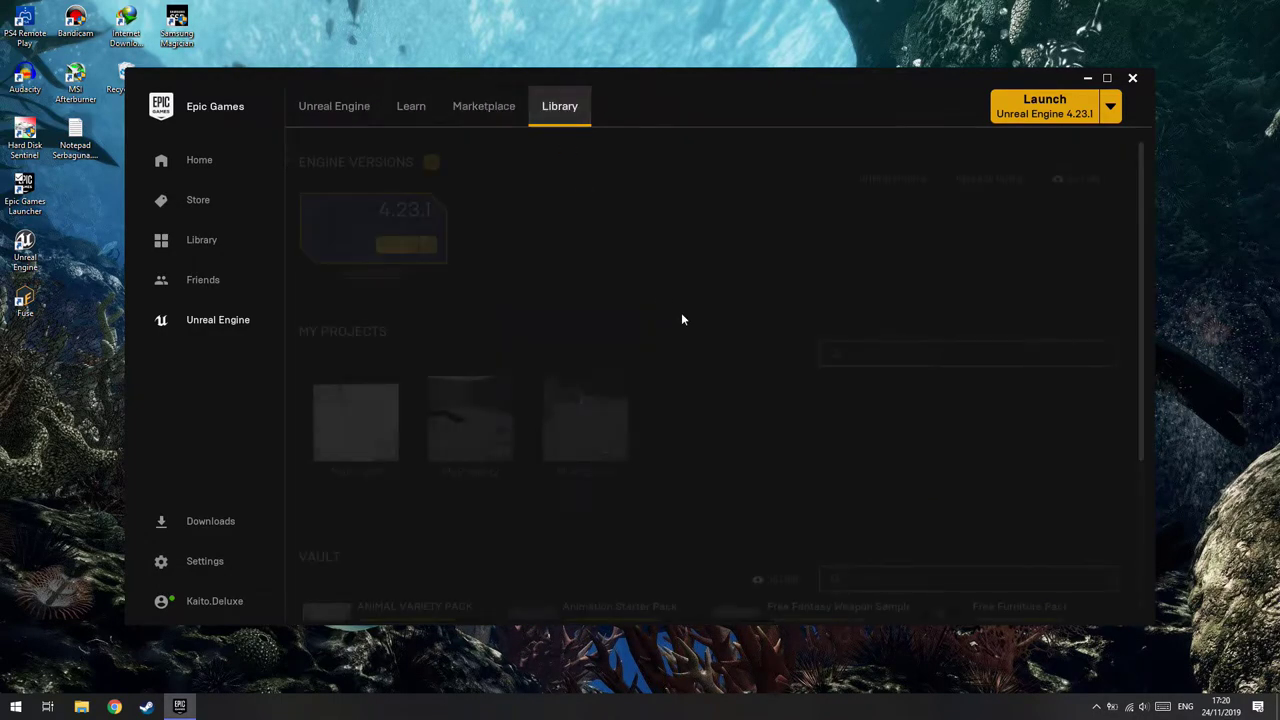
scroll(760, 580, "down", 3)
scroll(715, 575, "down", 1)
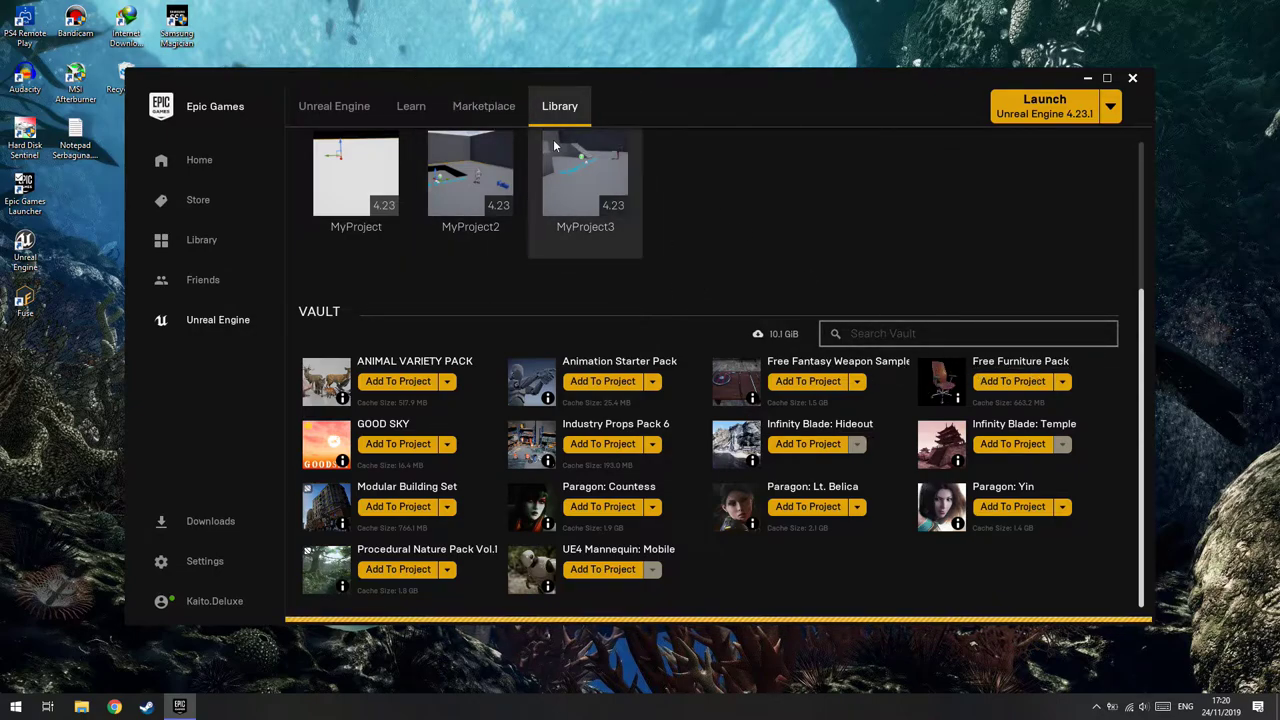
Step: Open the Permanently Free Collection, showing 44 products sorted Newest First
mouse_move(741, 150)
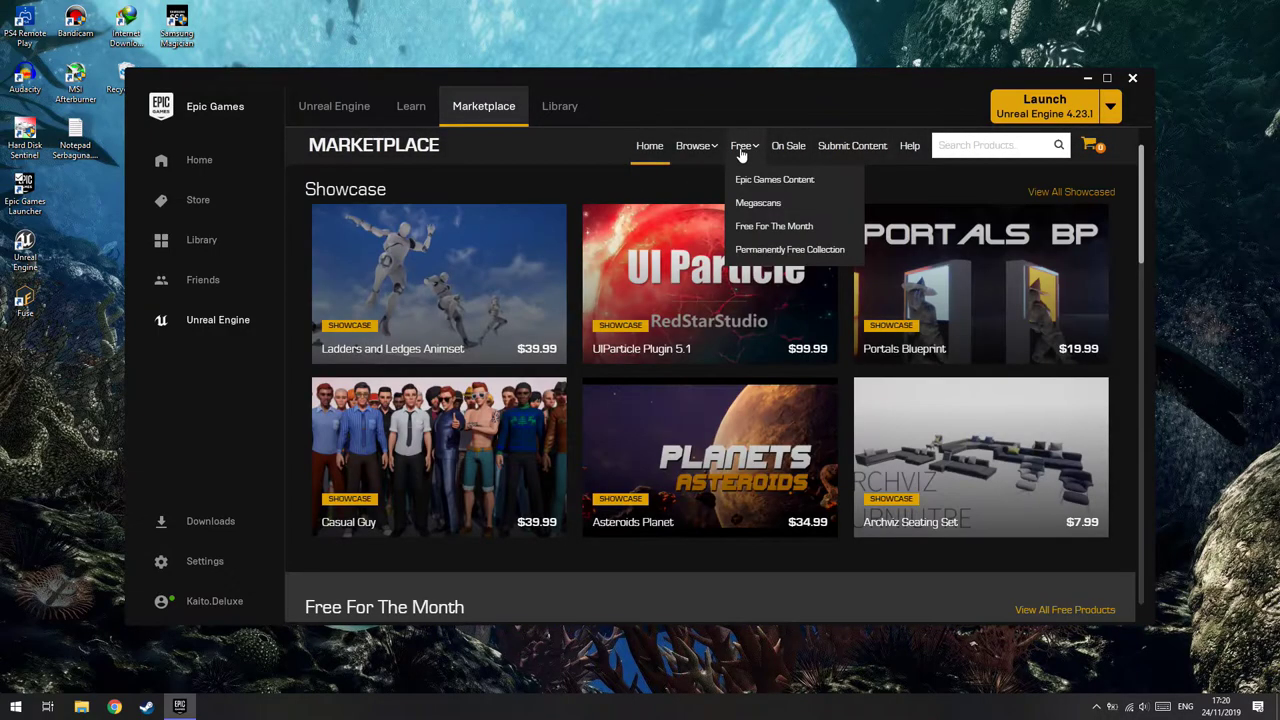
left_click(804, 252)
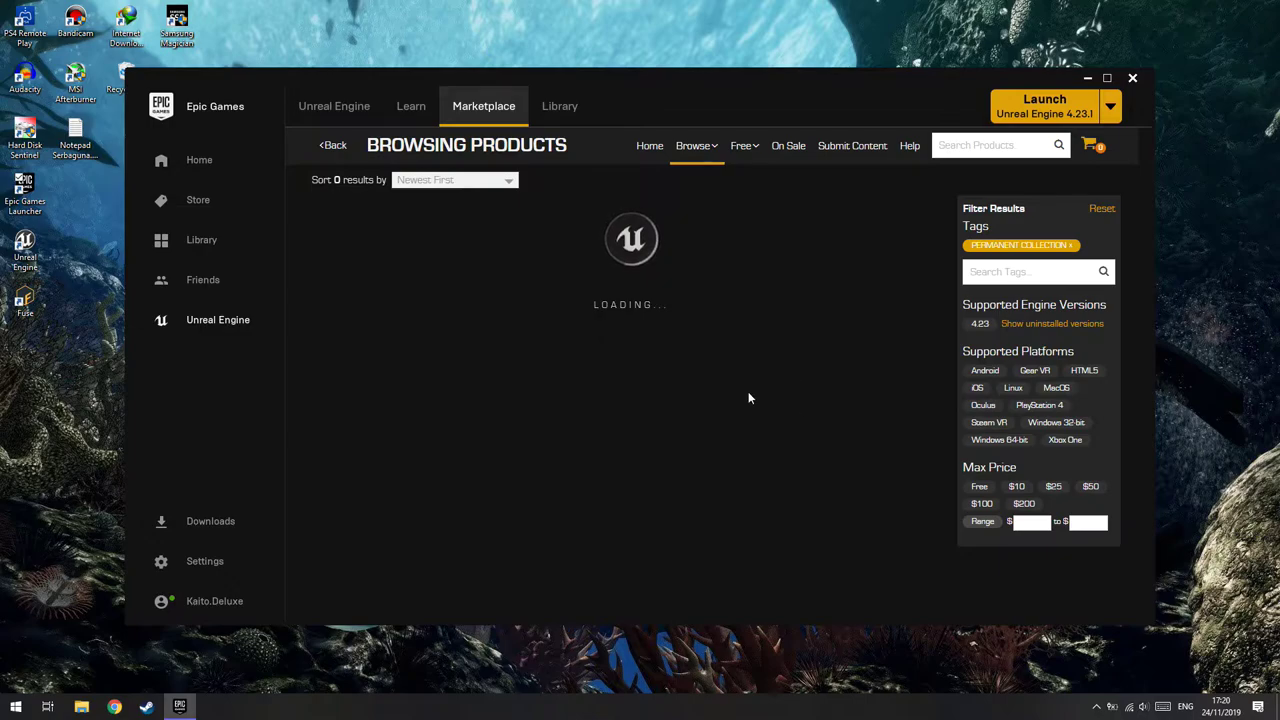
scroll(737, 458, "down", 3)
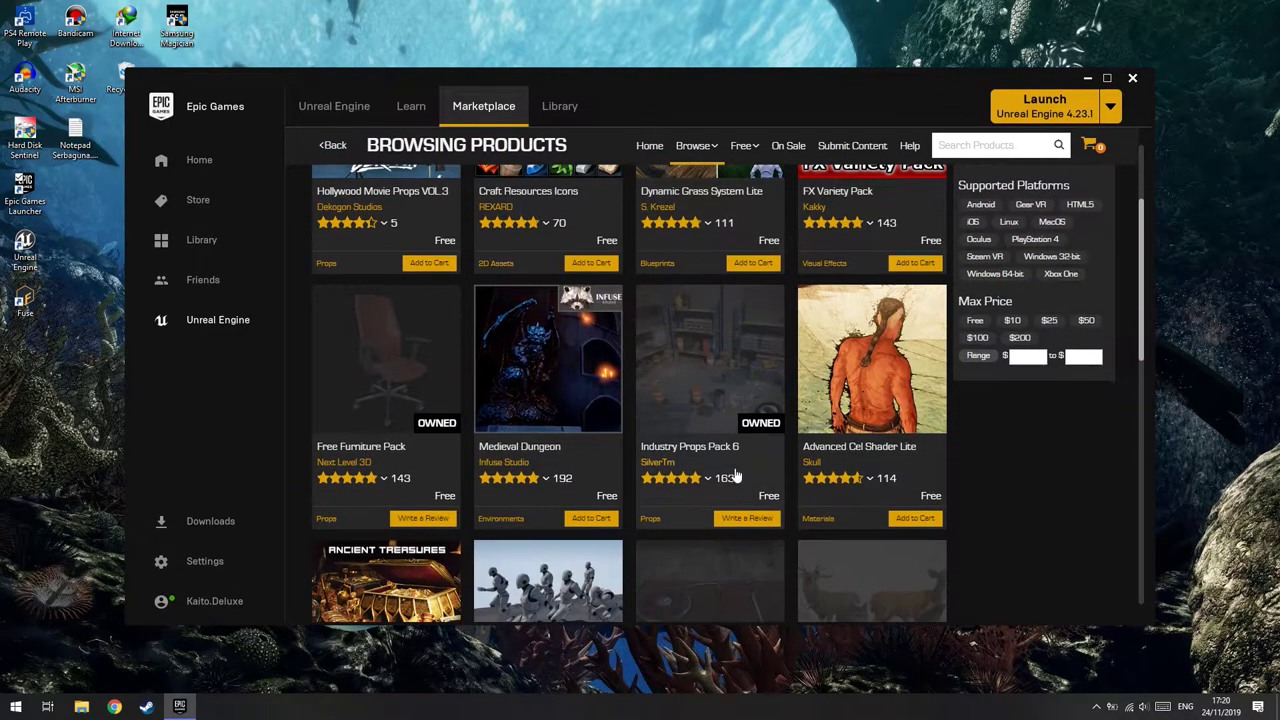
scroll(923, 466, "down", 2)
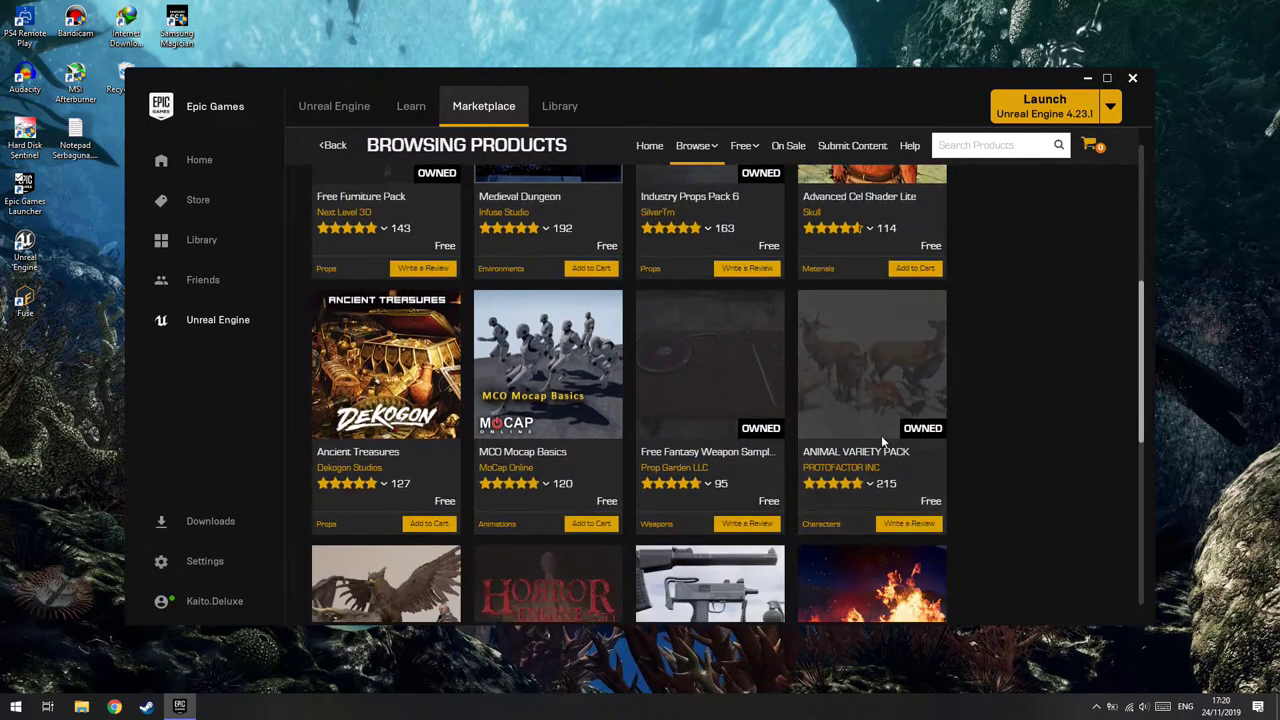
scroll(964, 486, "down", 1)
scroll(941, 416, "down", 1)
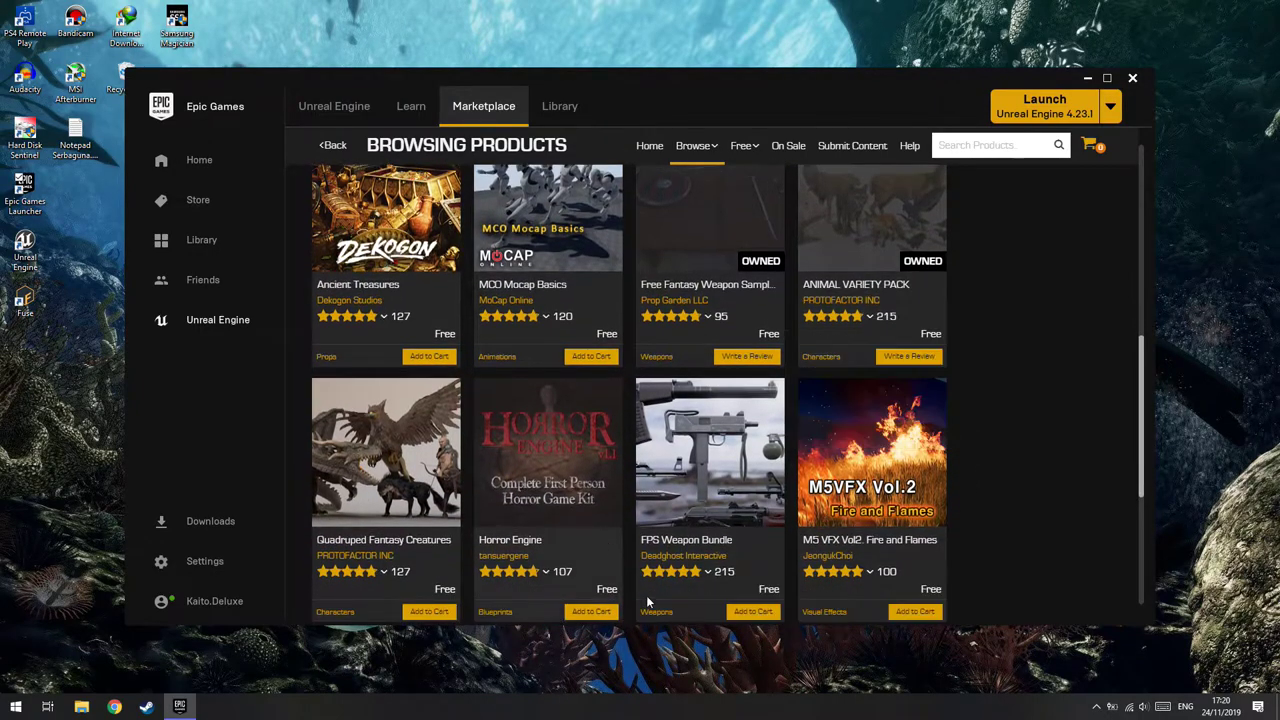
scroll(725, 492, "down", 1)
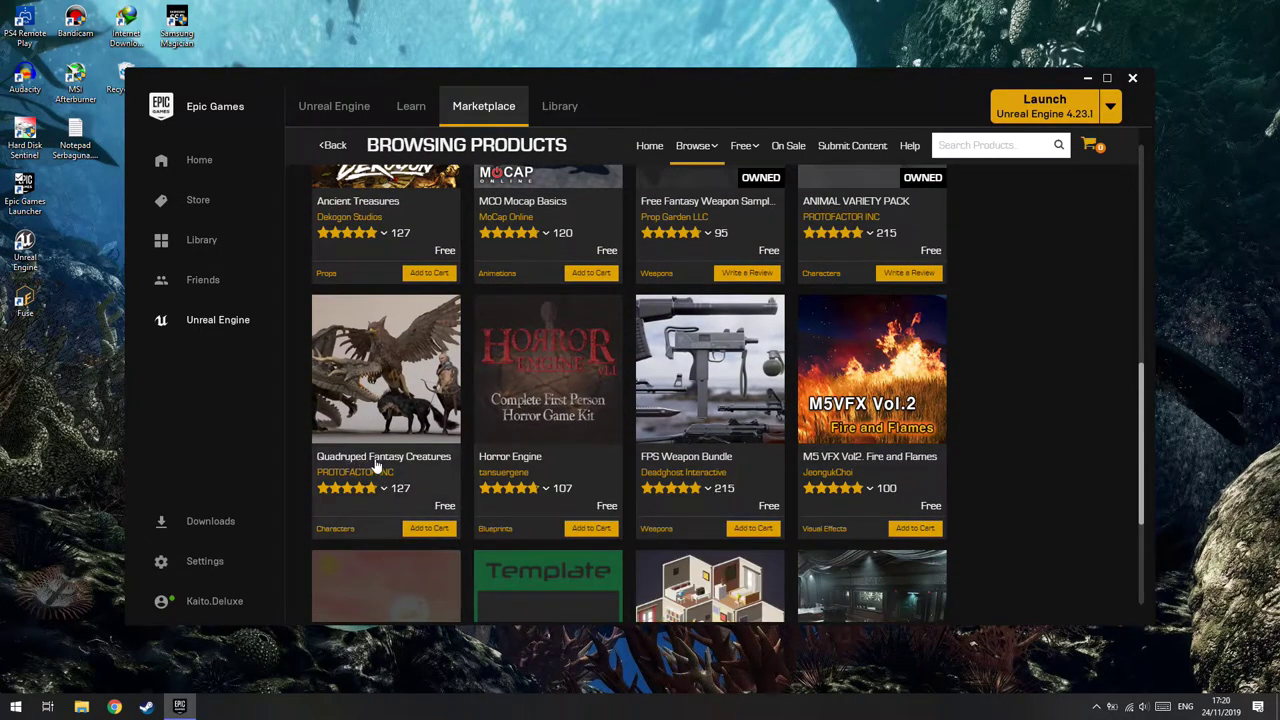
scroll(393, 465, "down", 3)
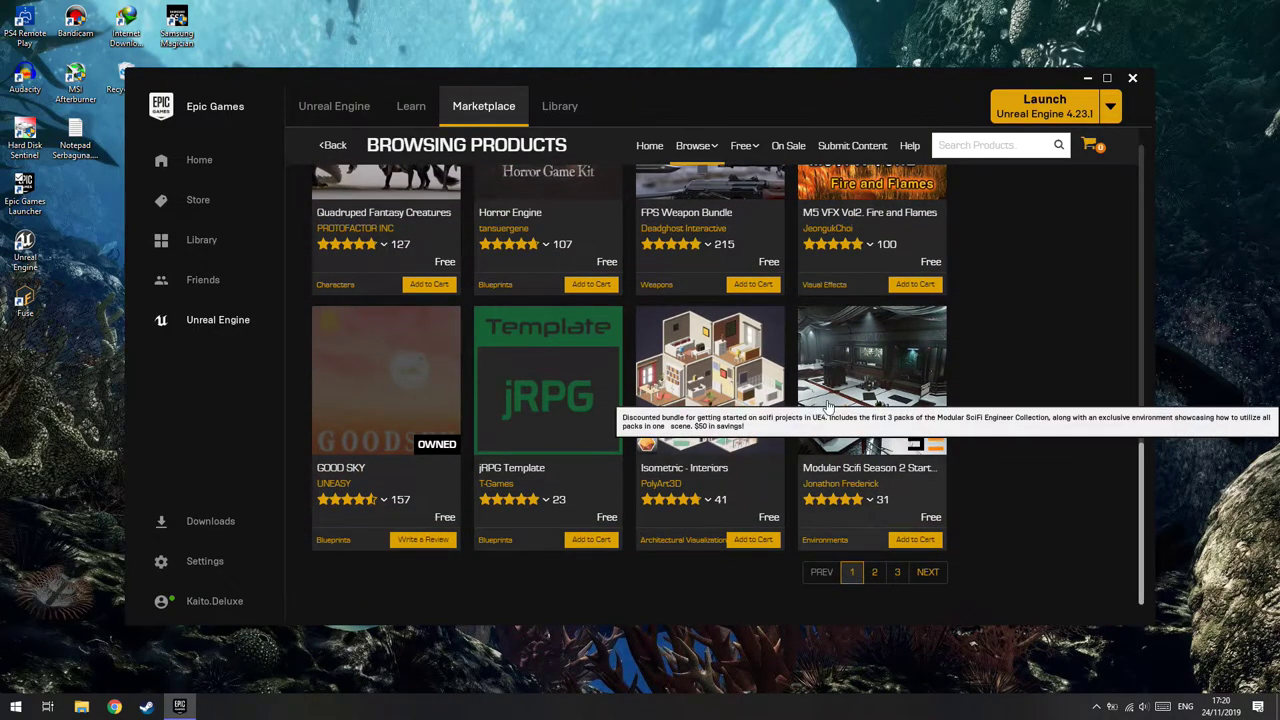
Step: Browse the rest of page 1 of the free collection, noting already-owned products
scroll(830, 400, "up", 8)
scroll(830, 400, "up", 3)
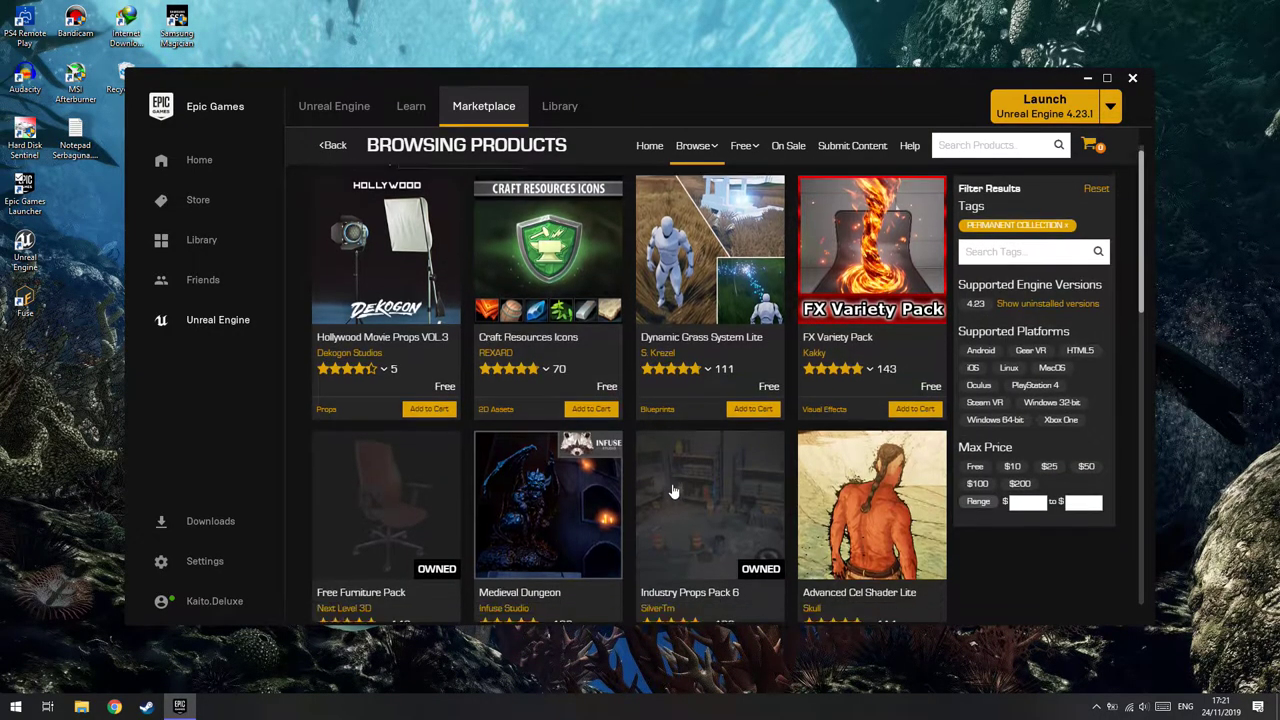
scroll(672, 480, "down", 1)
scroll(672, 466, "up", 1)
mouse_move(771, 430)
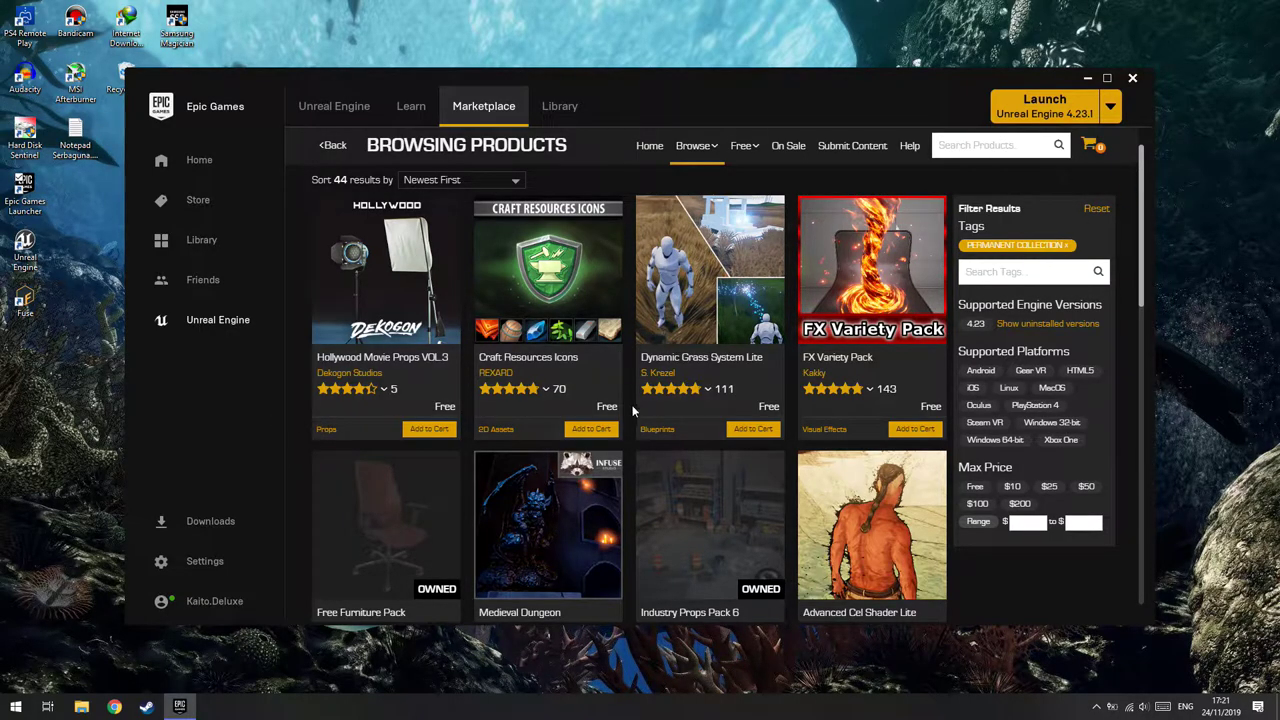
scroll(925, 520, "down", 5)
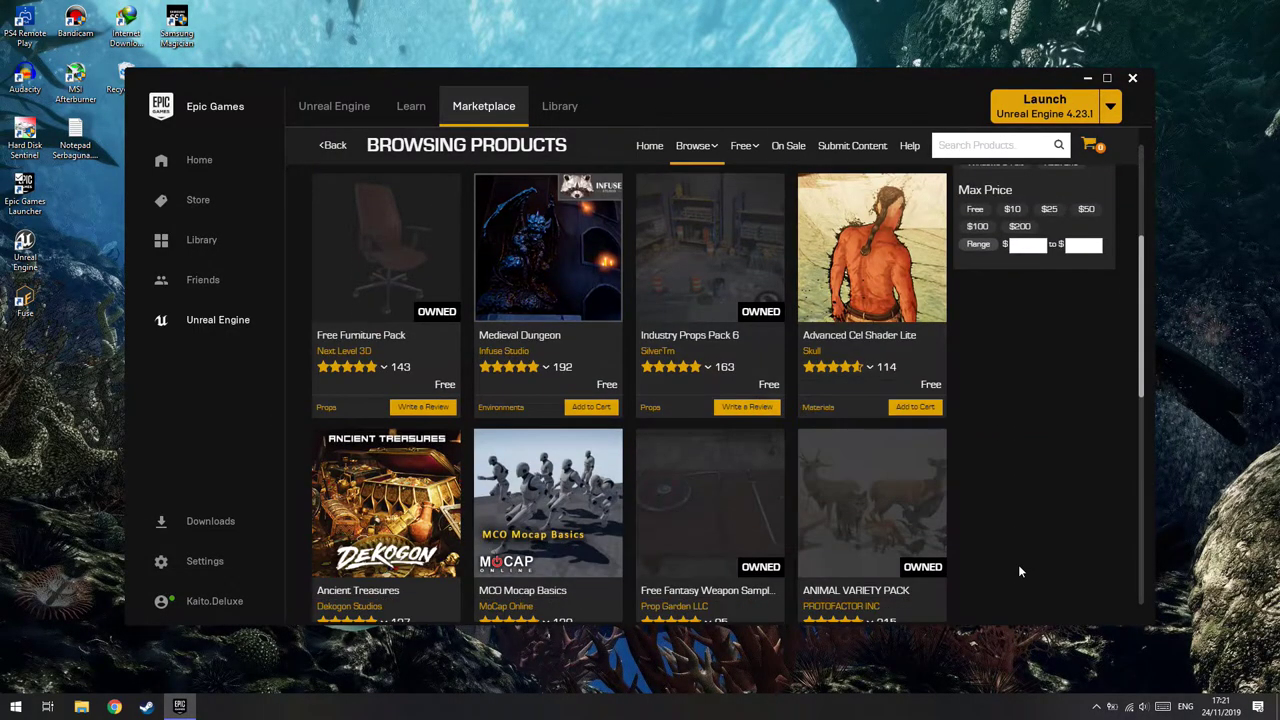
scroll(1012, 550, "down", 1)
scroll(957, 487, "down", 2)
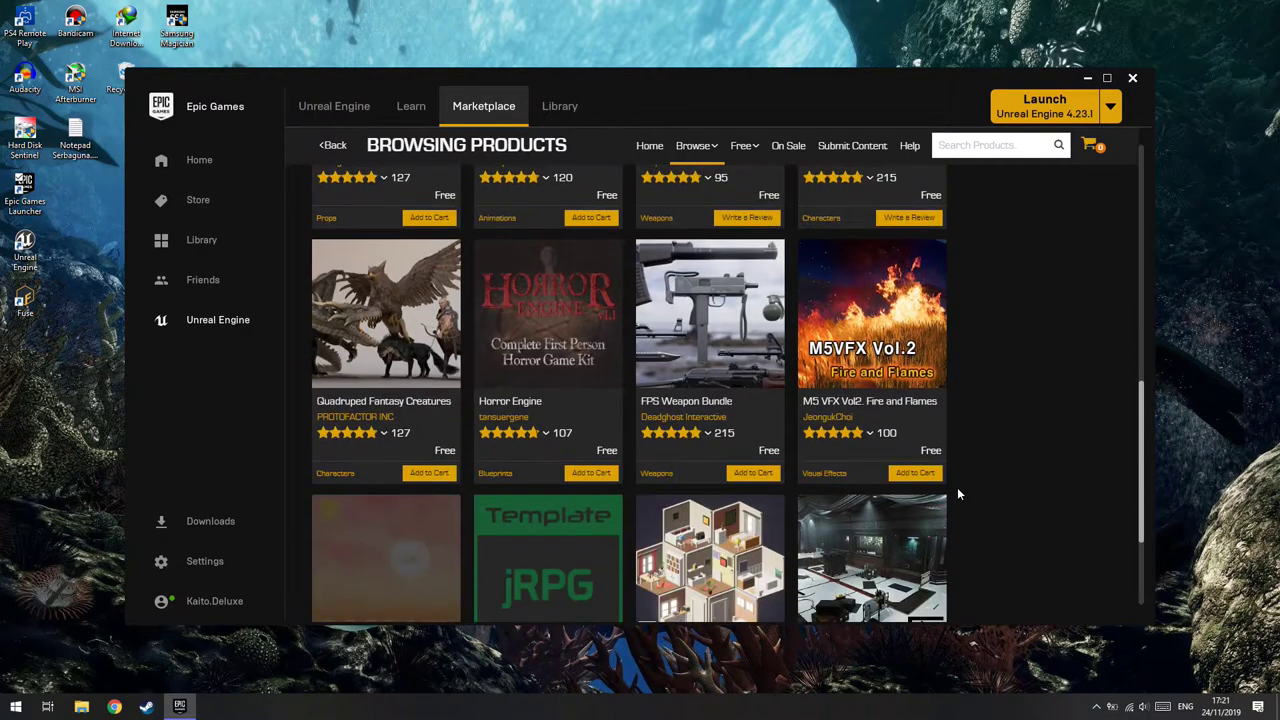
scroll(957, 487, "down", 3)
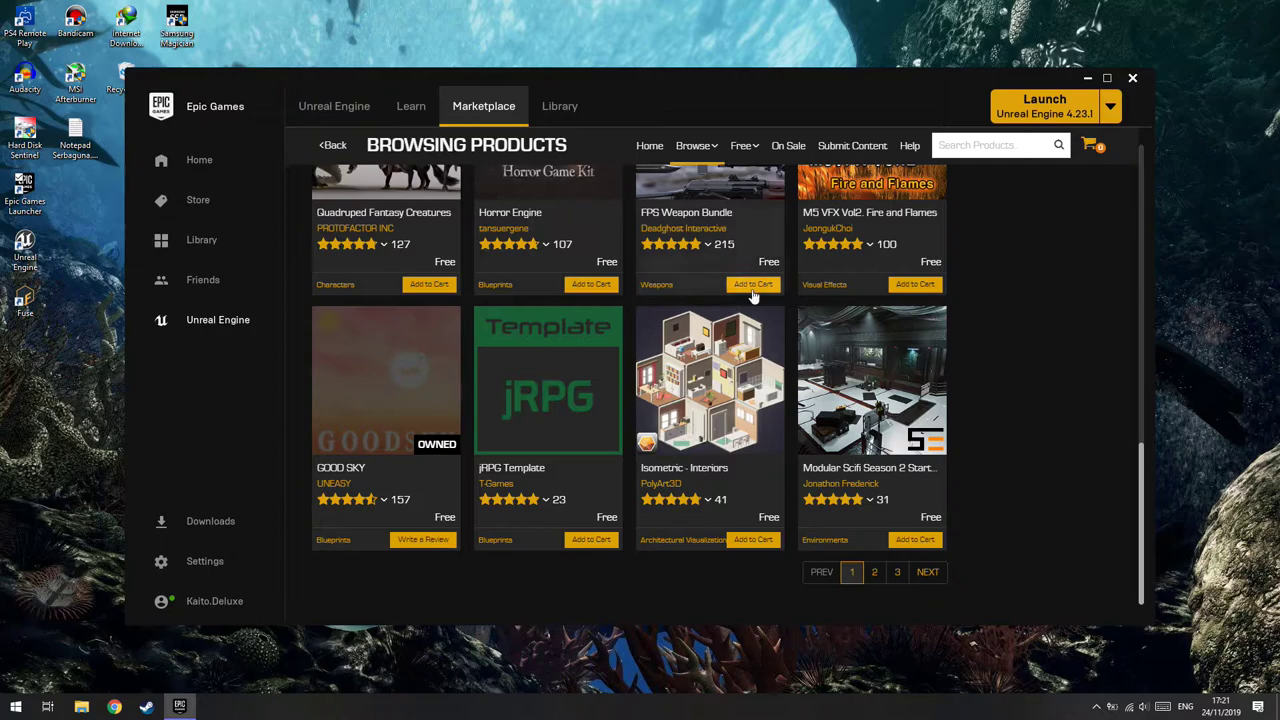
Step: Claim the free FPS Weapon Bundle and check the Downloads panel
scroll(760, 410, "up", 1)
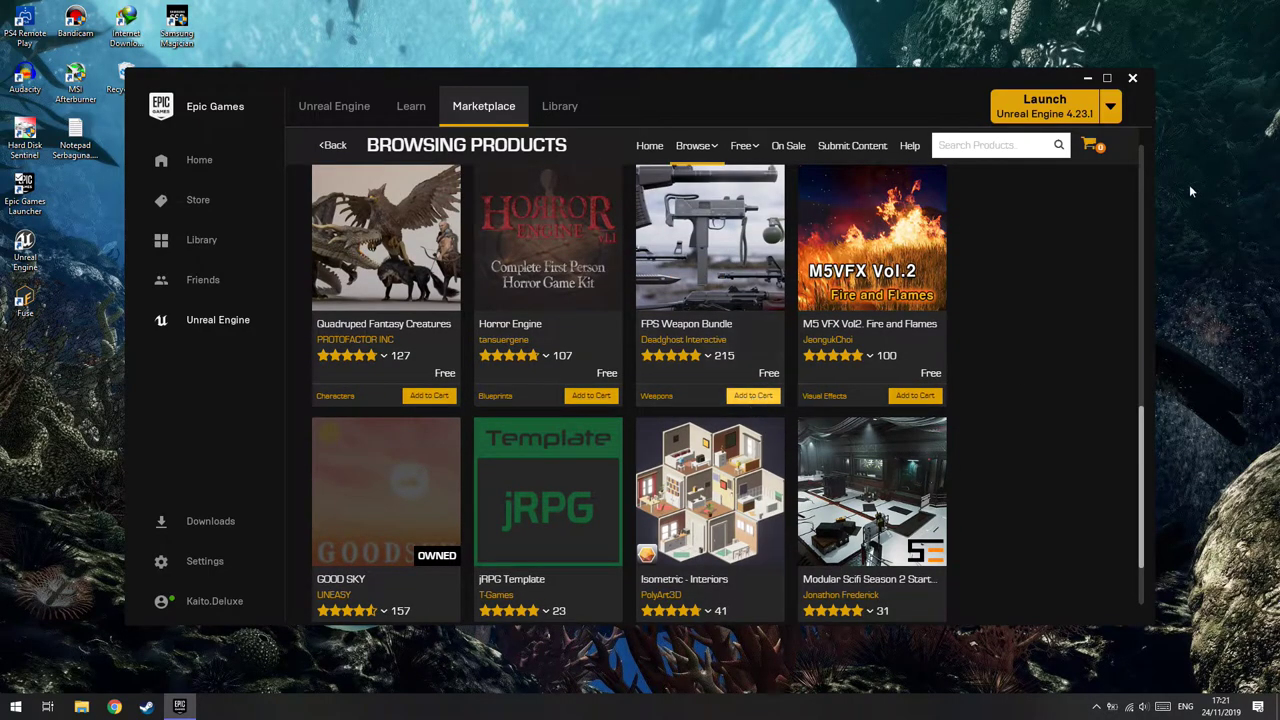
left_click(1090, 145)
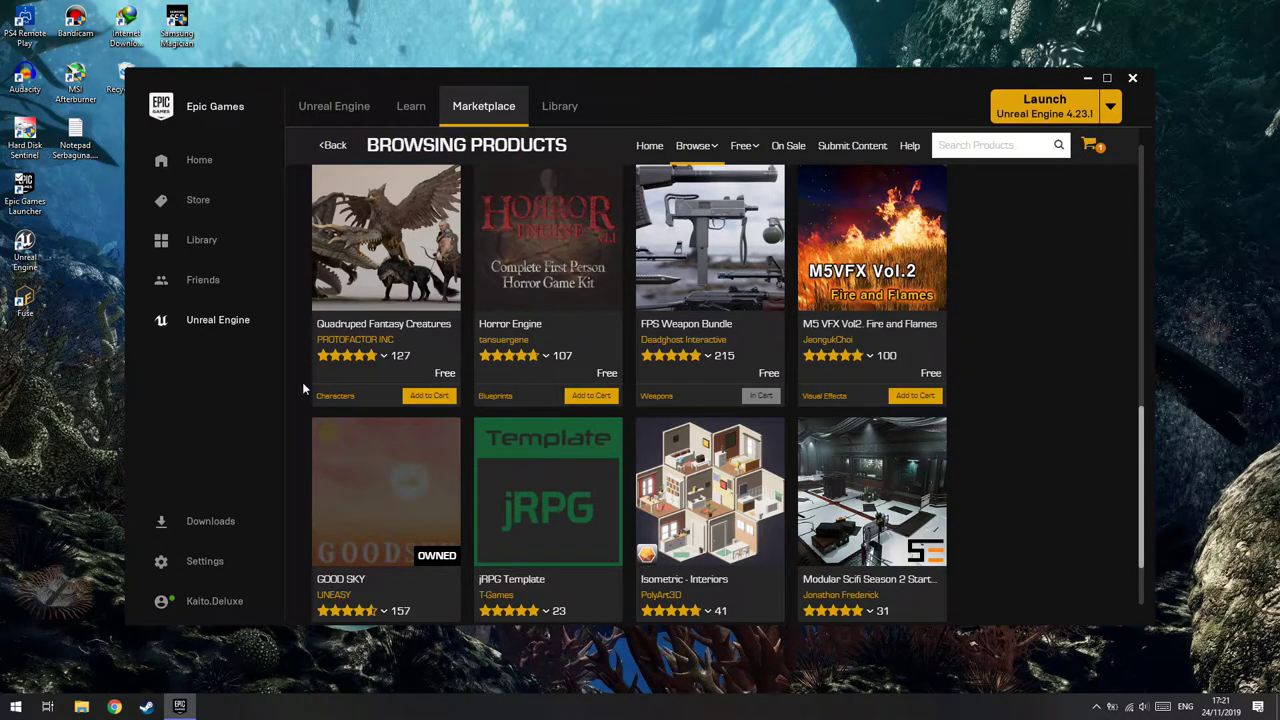
left_click(200, 525)
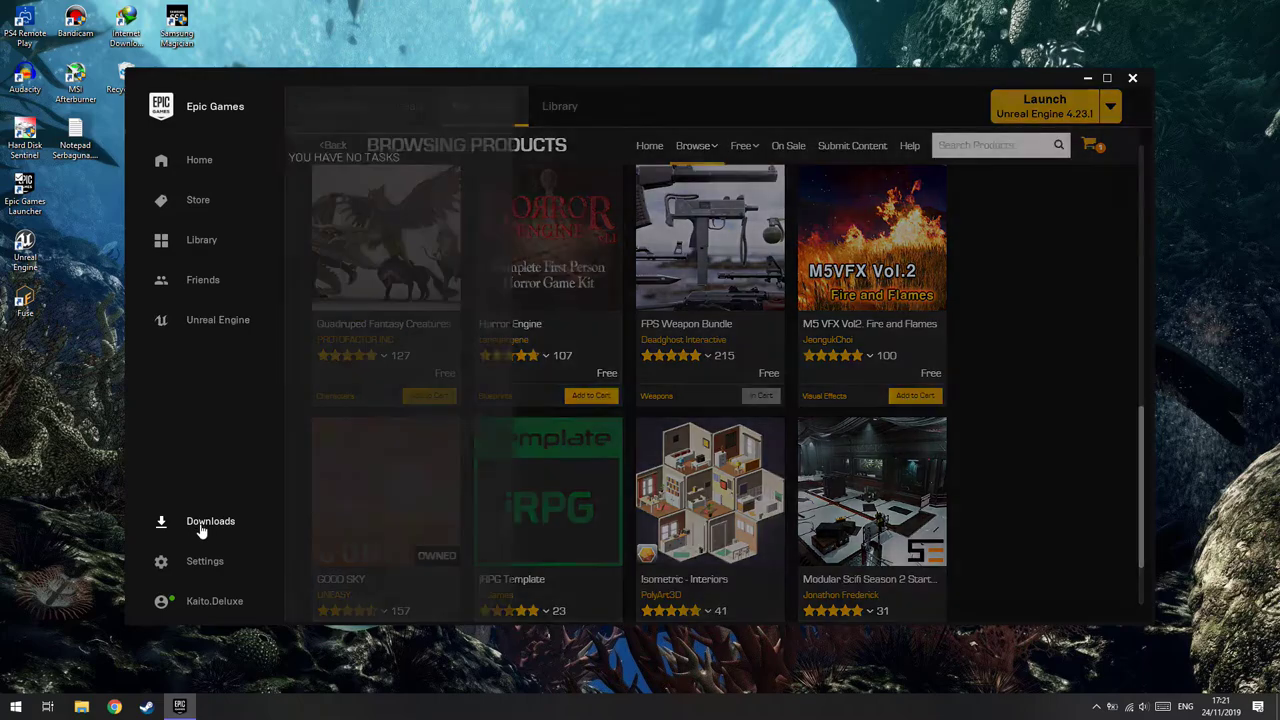
left_click(303, 110)
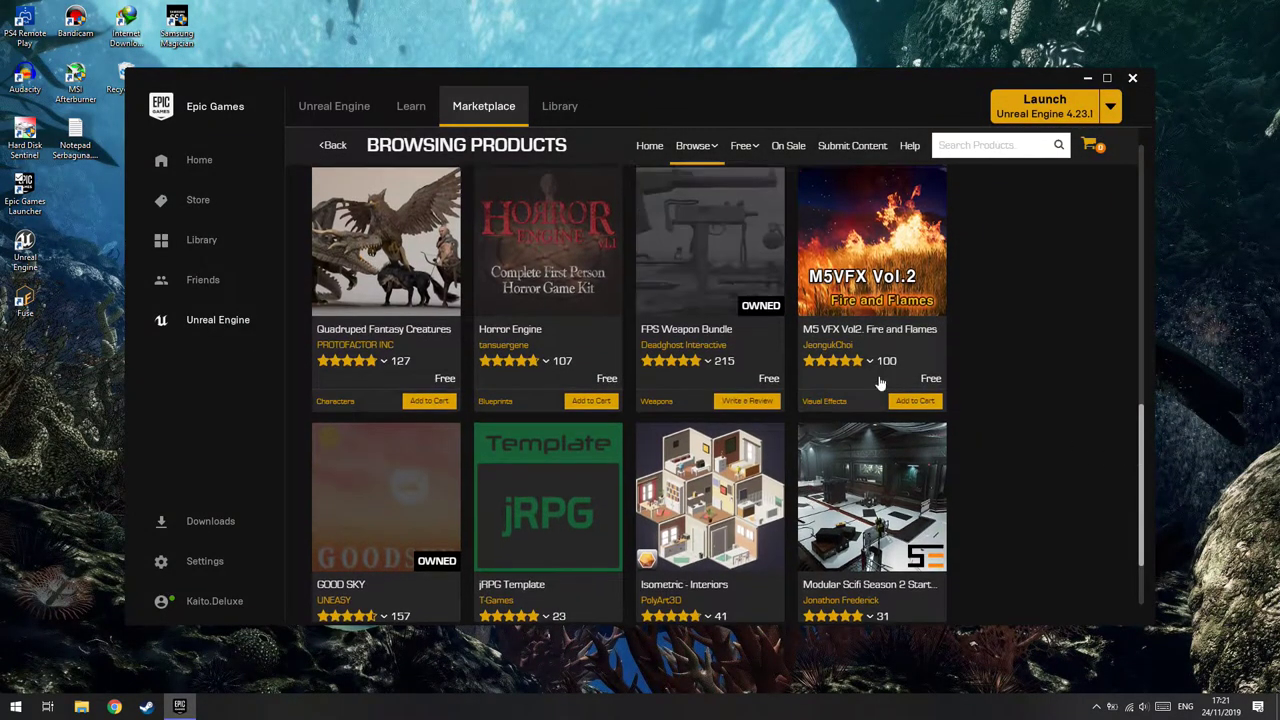
Step: Go to the main games Library from the sidebar
scroll(900, 490, "up", 2)
scroll(910, 494, "down", 2)
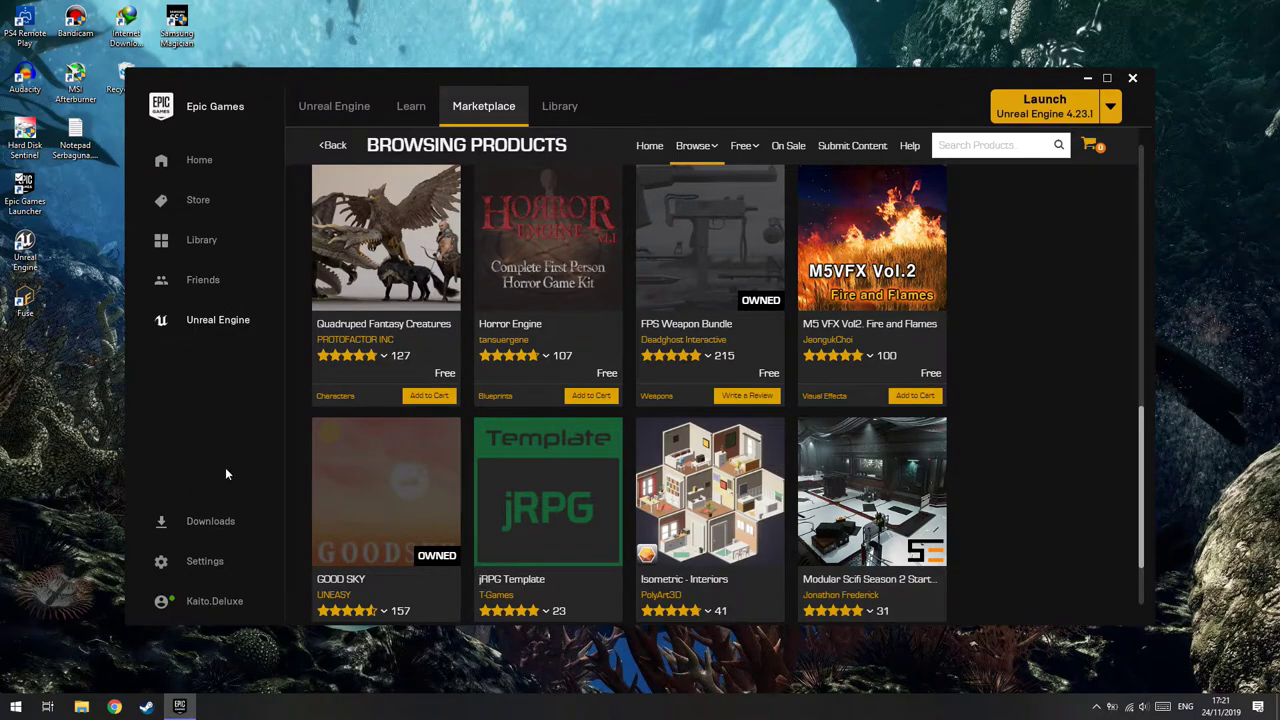
left_click(205, 257)
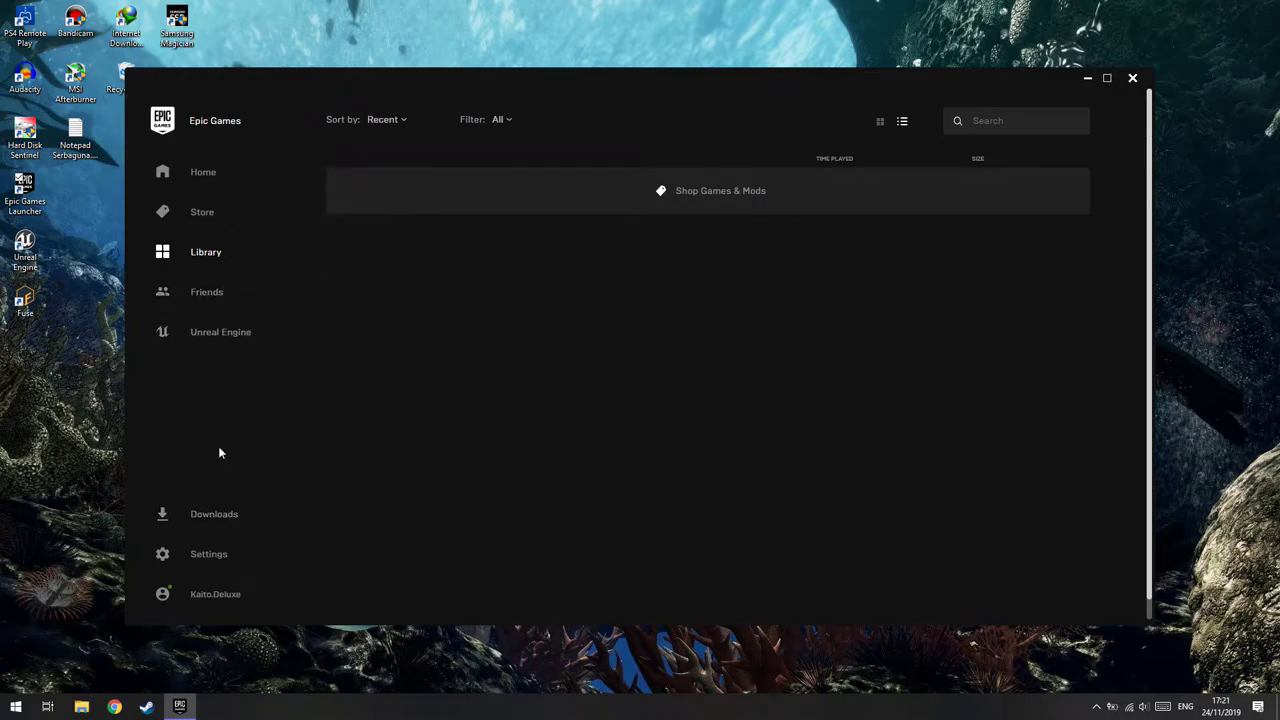
Step: Return to the Unreal Engine Library and check the Vault, now listing FPS Weapon Bundle
left_click(232, 340)
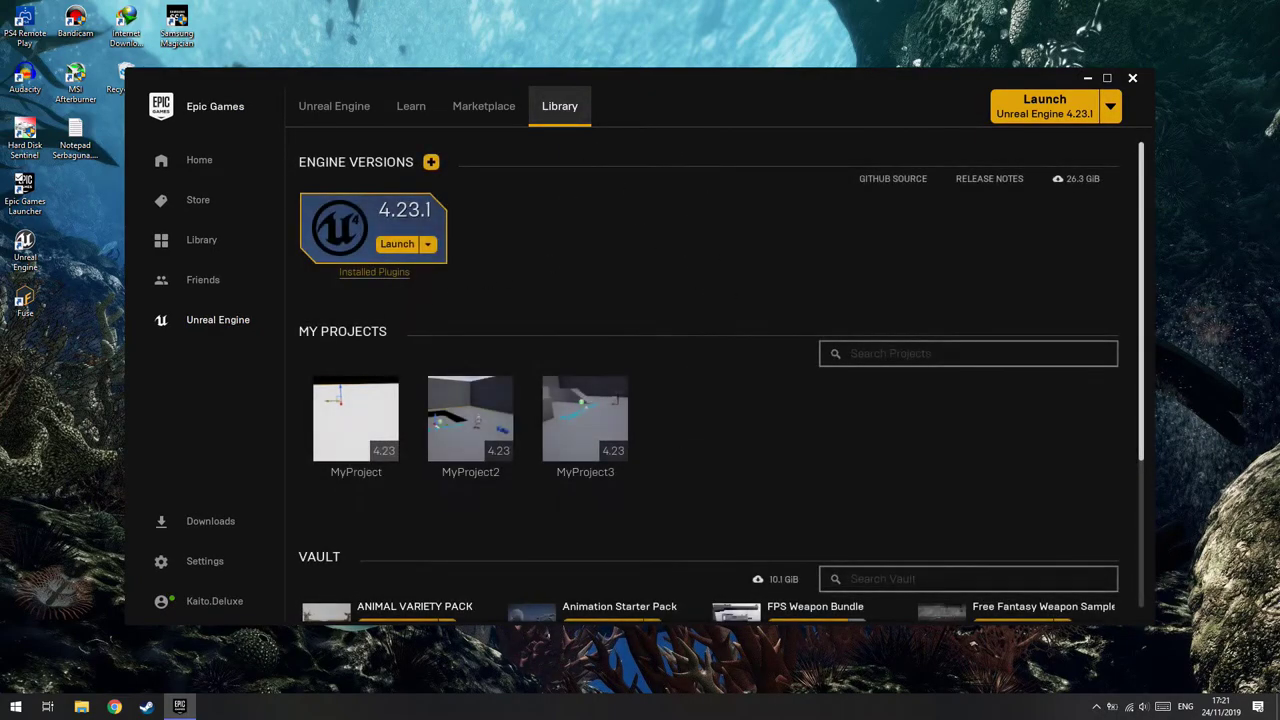
scroll(836, 612, "down", 3)
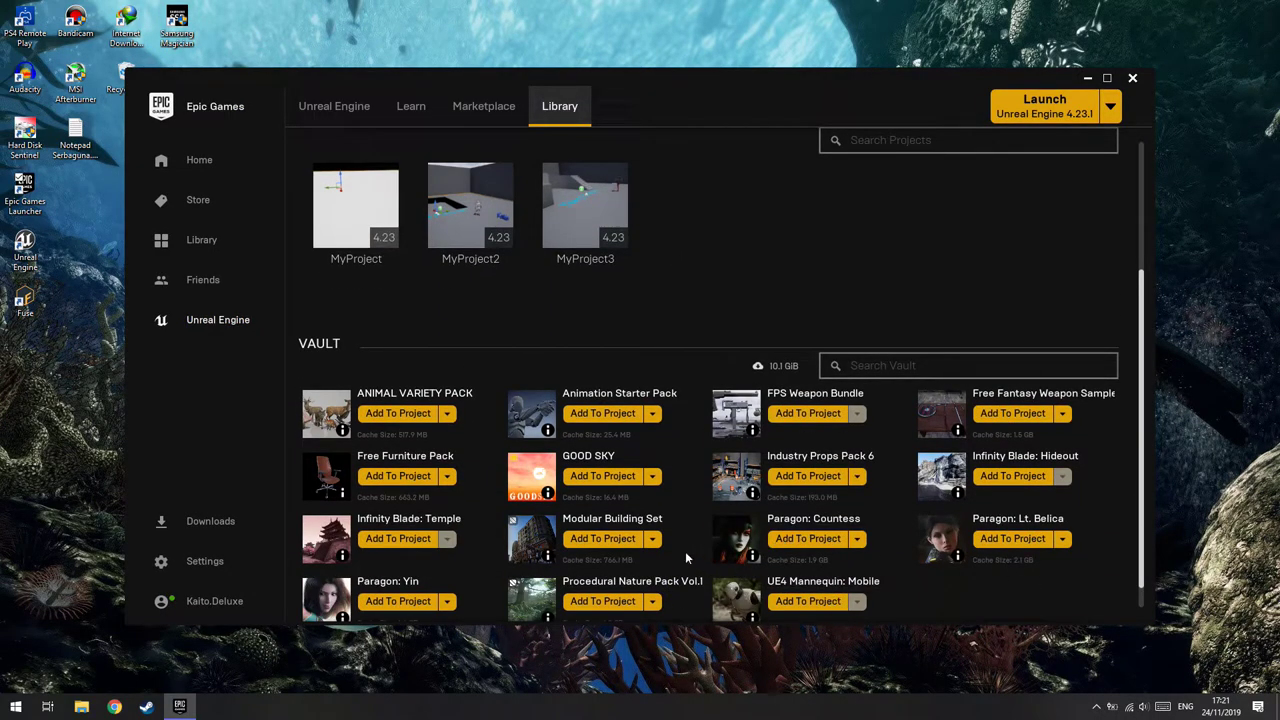
Step: Add FPS Weapon Bundle and Infinity Blade: Hideout to MyProject3
left_click(810, 414)
left_click(689, 288)
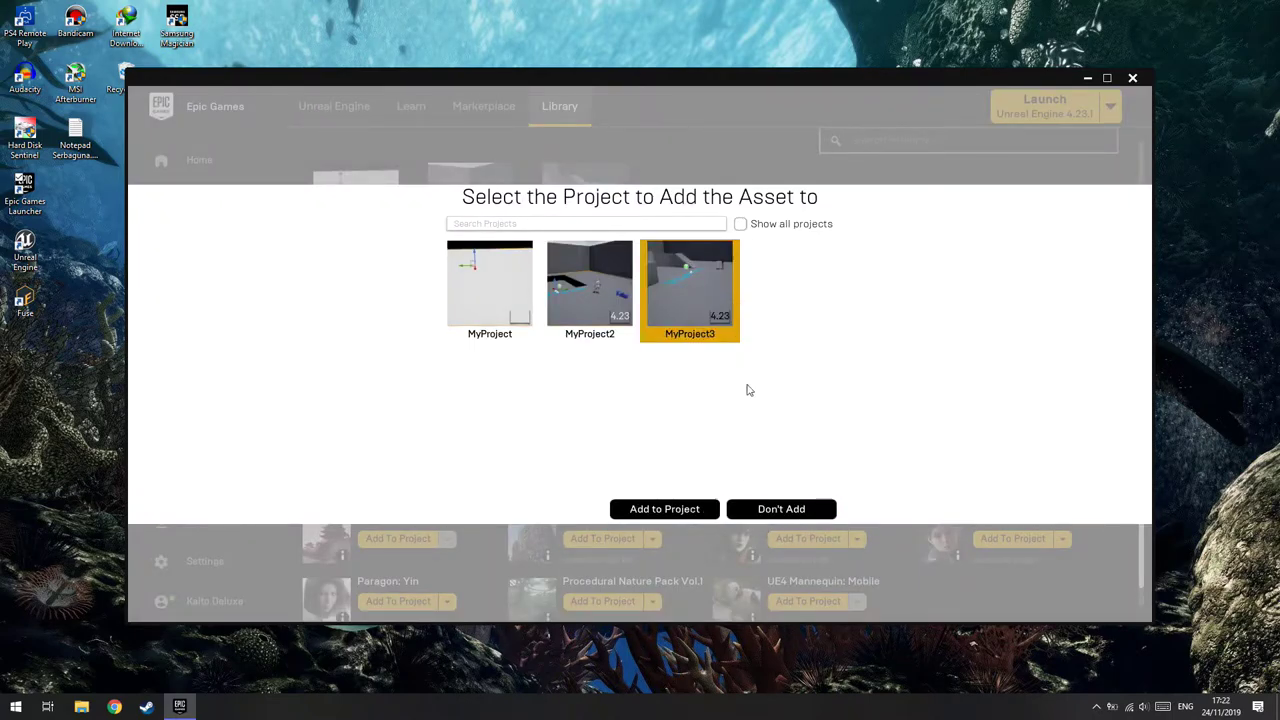
left_click(689, 508)
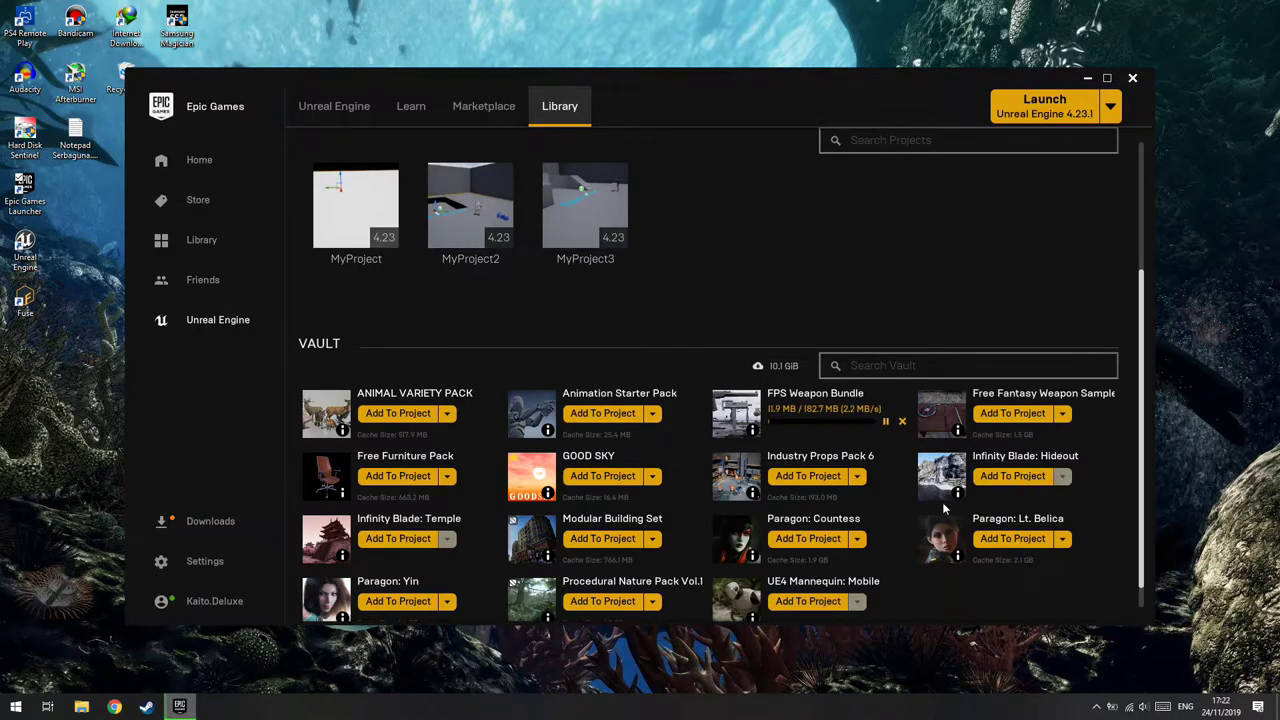
left_click(1018, 476)
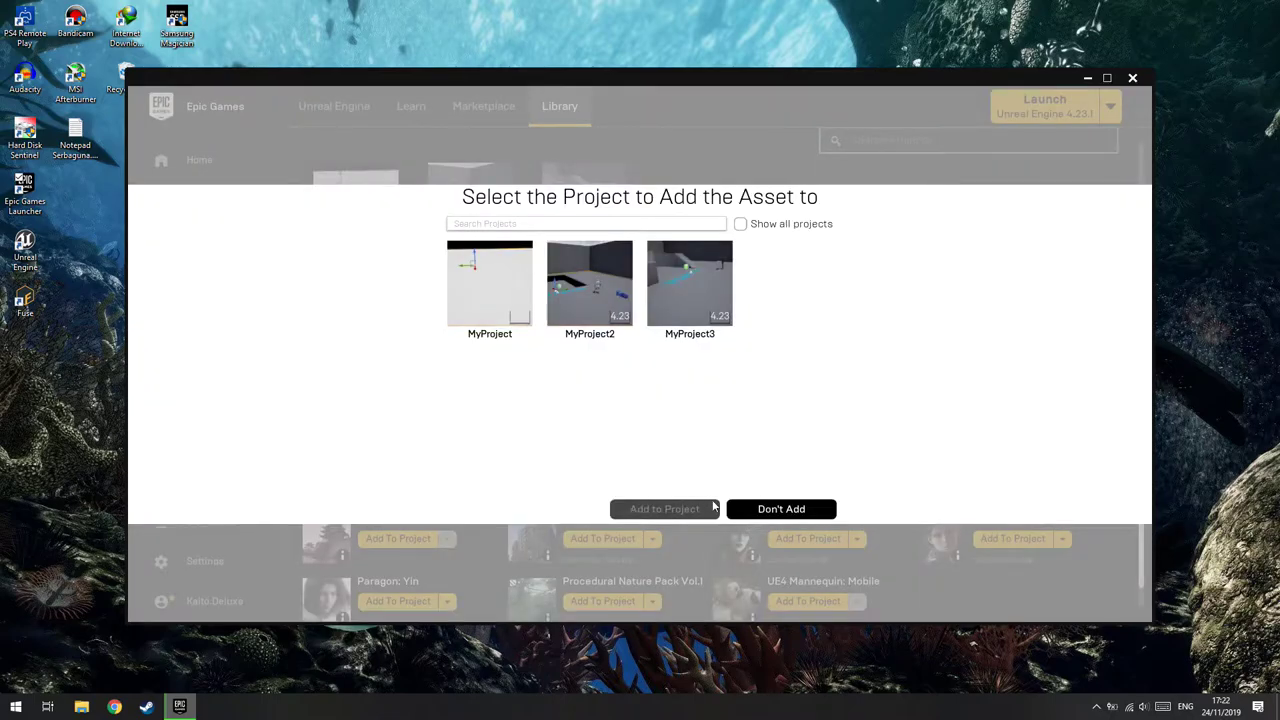
left_click(718, 325)
left_click(664, 509)
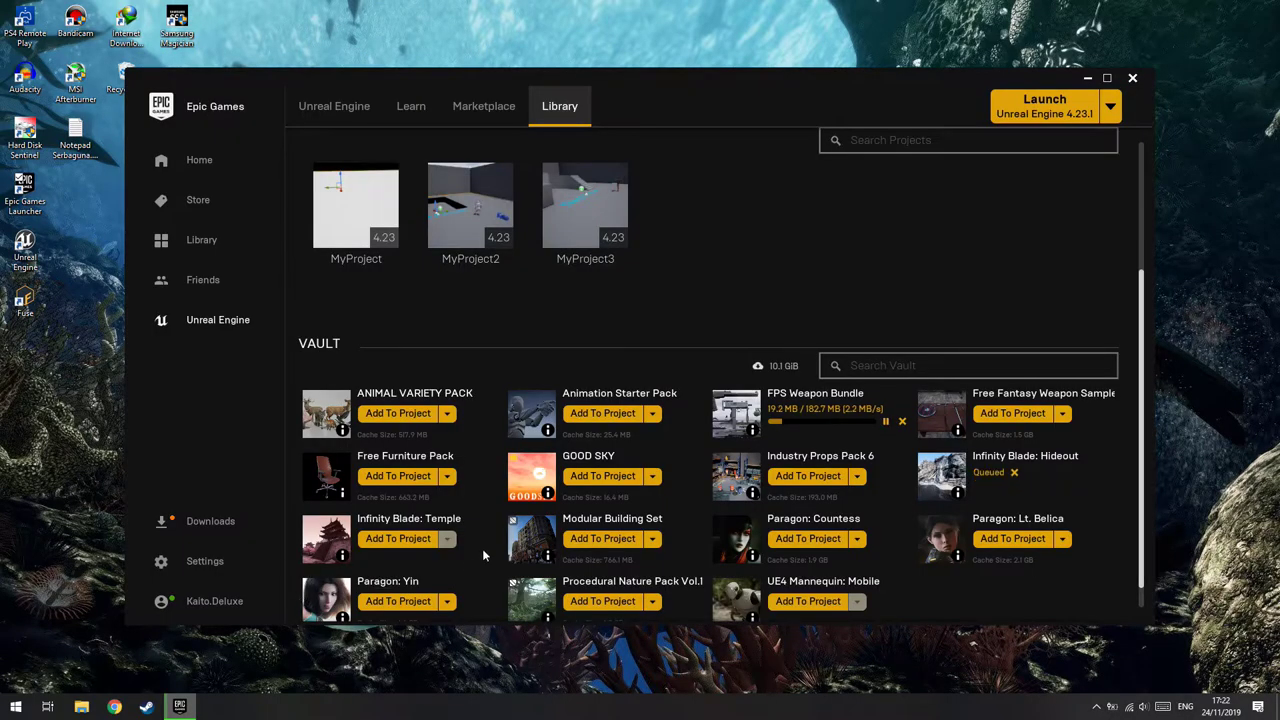
Step: Add Infinity Blade: Temple and UE4 Mannequin: Mobile to MyProject3, then check download progress
left_click(398, 540)
left_click(695, 290)
left_click(690, 512)
left_click(808, 601)
left_click(690, 285)
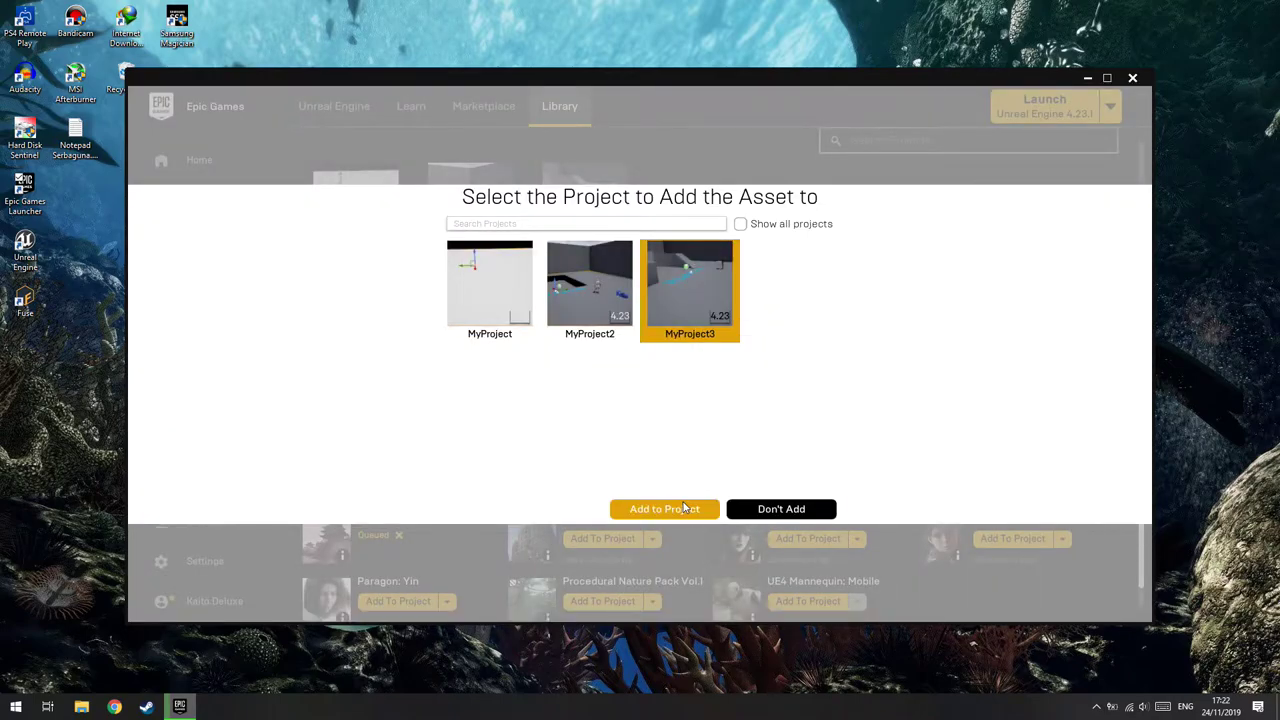
left_click(684, 508)
left_click(200, 521)
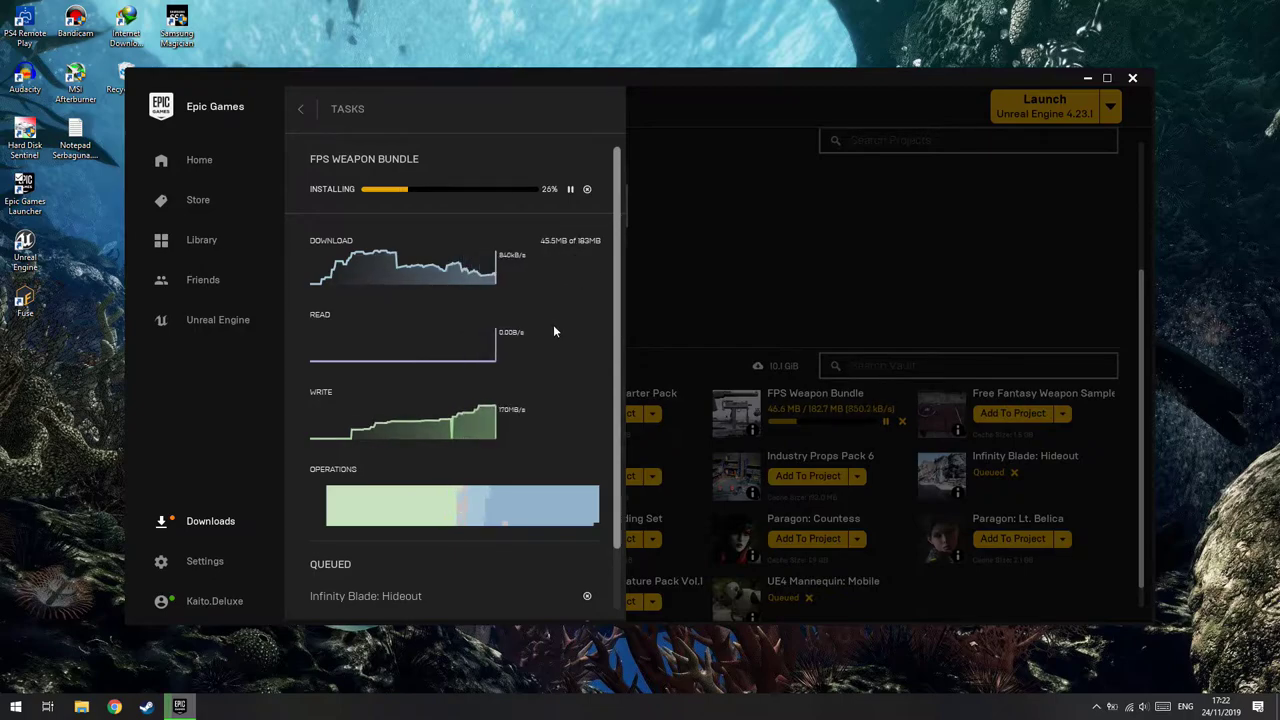
scroll(578, 436, "down", 2)
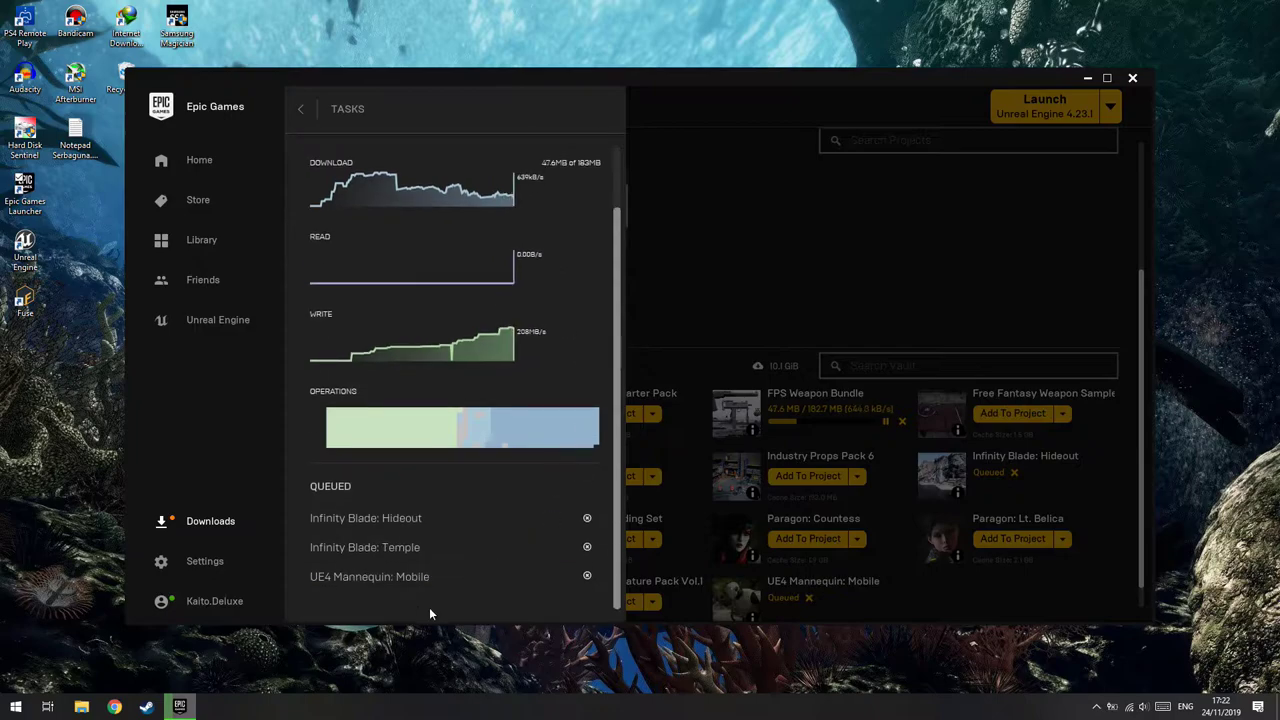
scroll(553, 302, "up", 2)
scroll(553, 302, "down", 2)
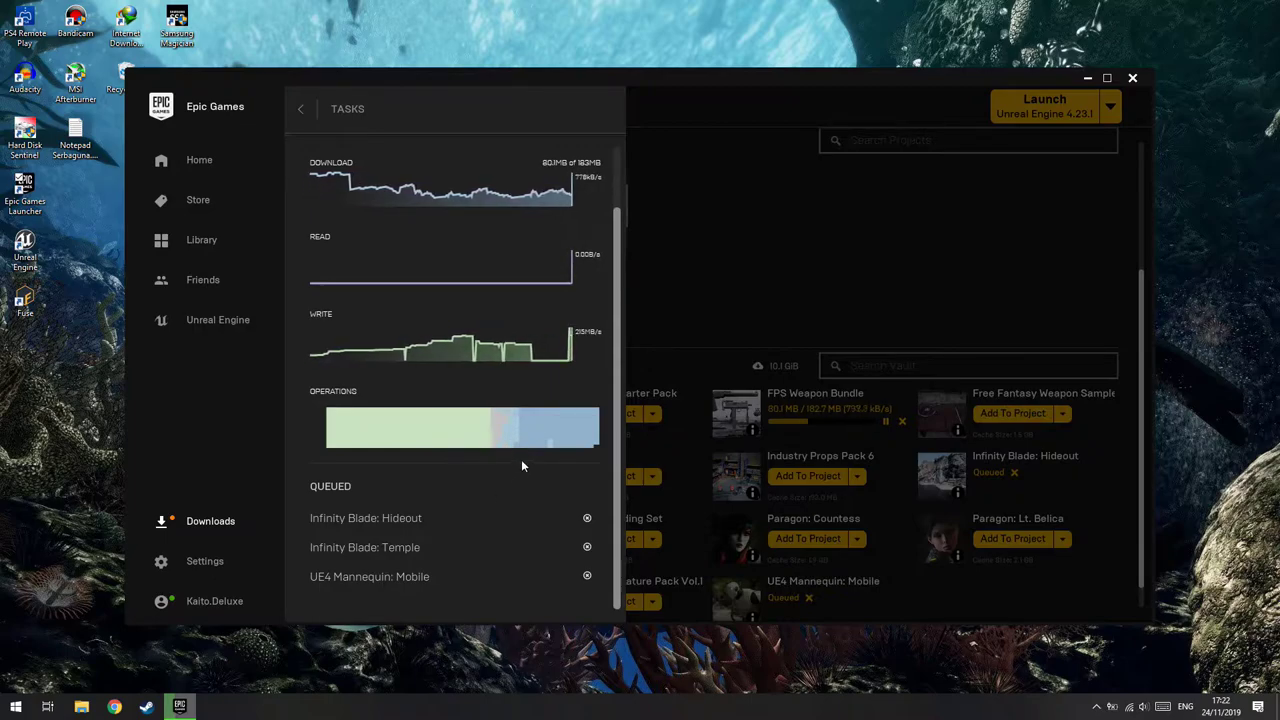
scroll(521, 463, "up", 1)
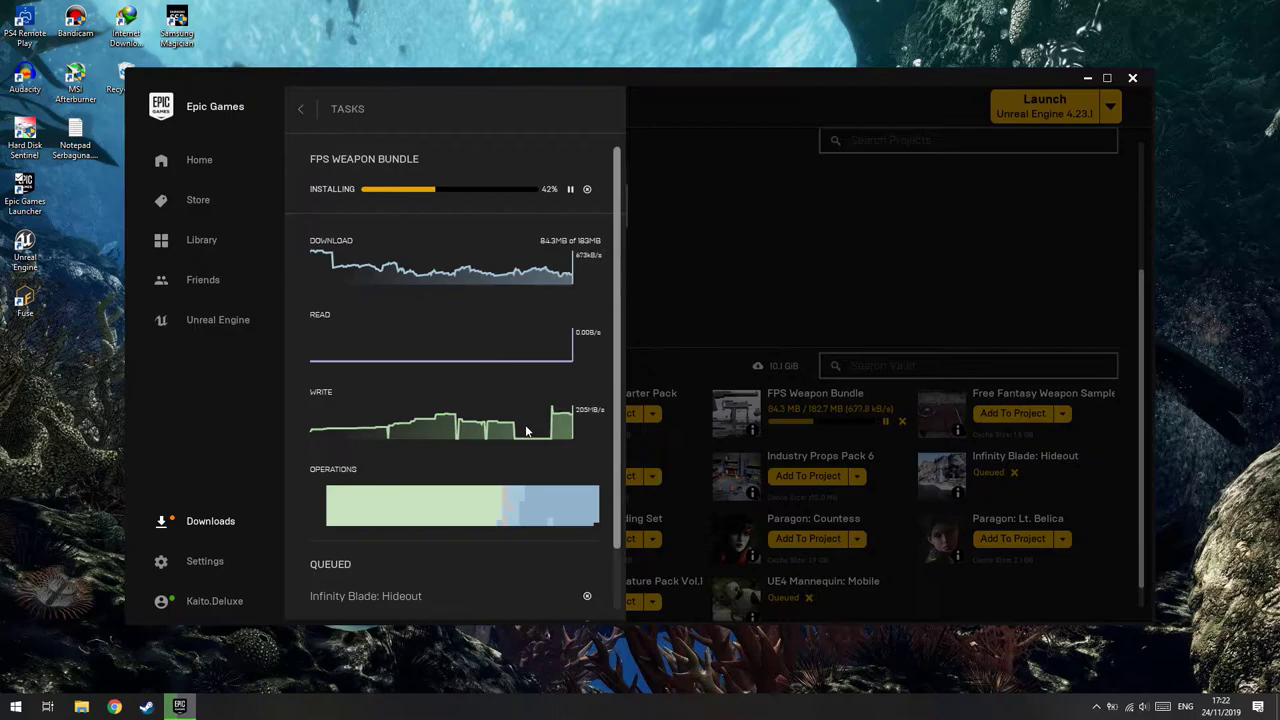
Step: Launch MyProject3 from My Projects in Unreal Engine 4.23
left_click(769, 279)
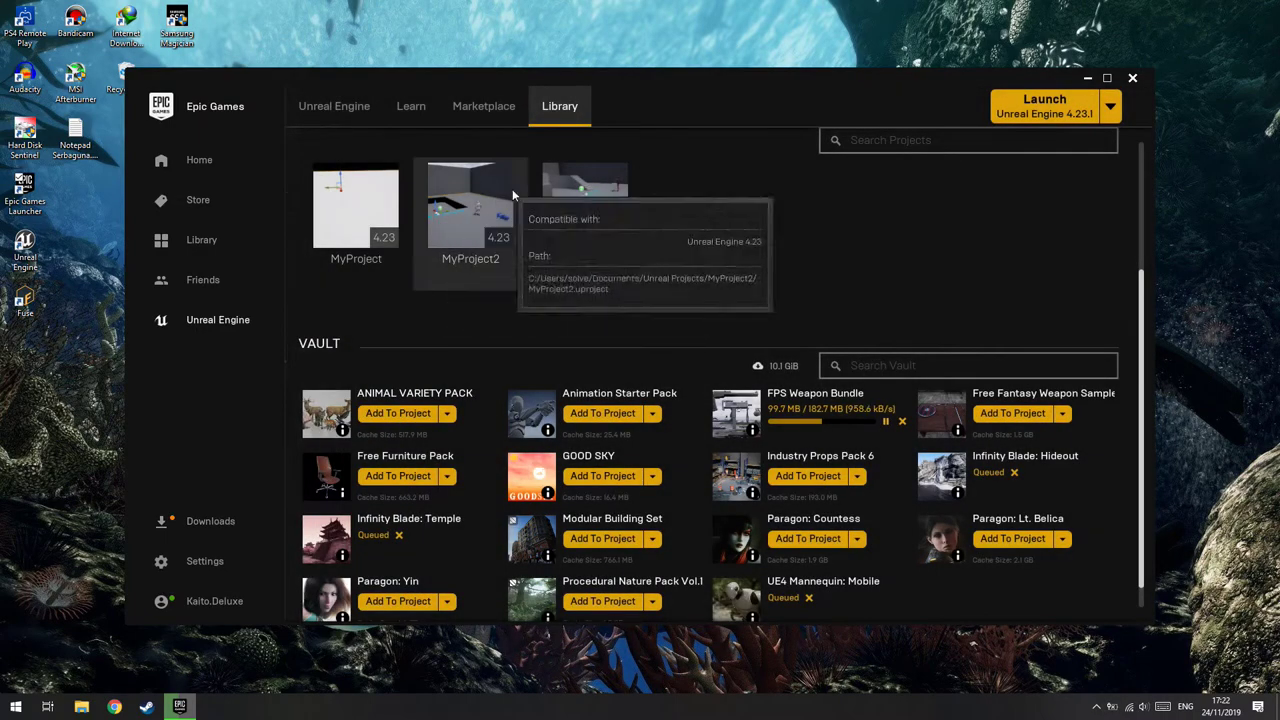
left_click(592, 215)
left_click(1070, 110)
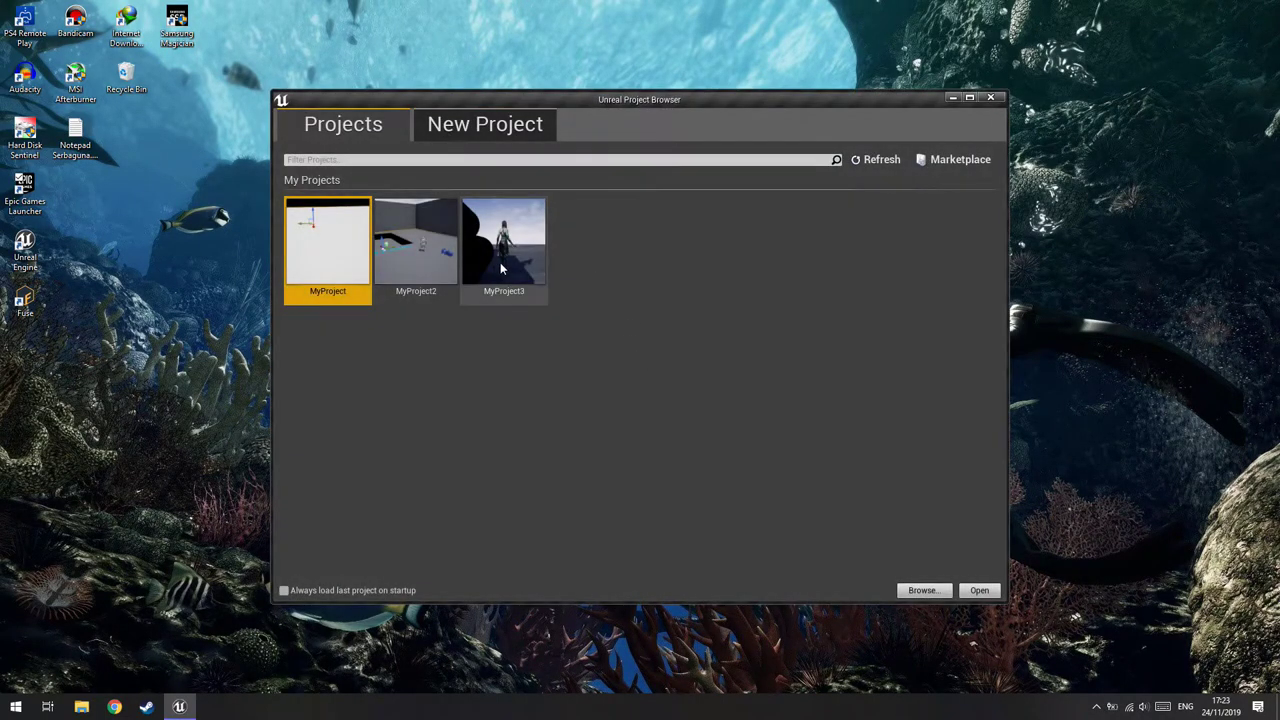
Step: Open MyProject3 from the Unreal Project Browser, loading the ThirdPersonExampleMap level
double_click(504, 245)
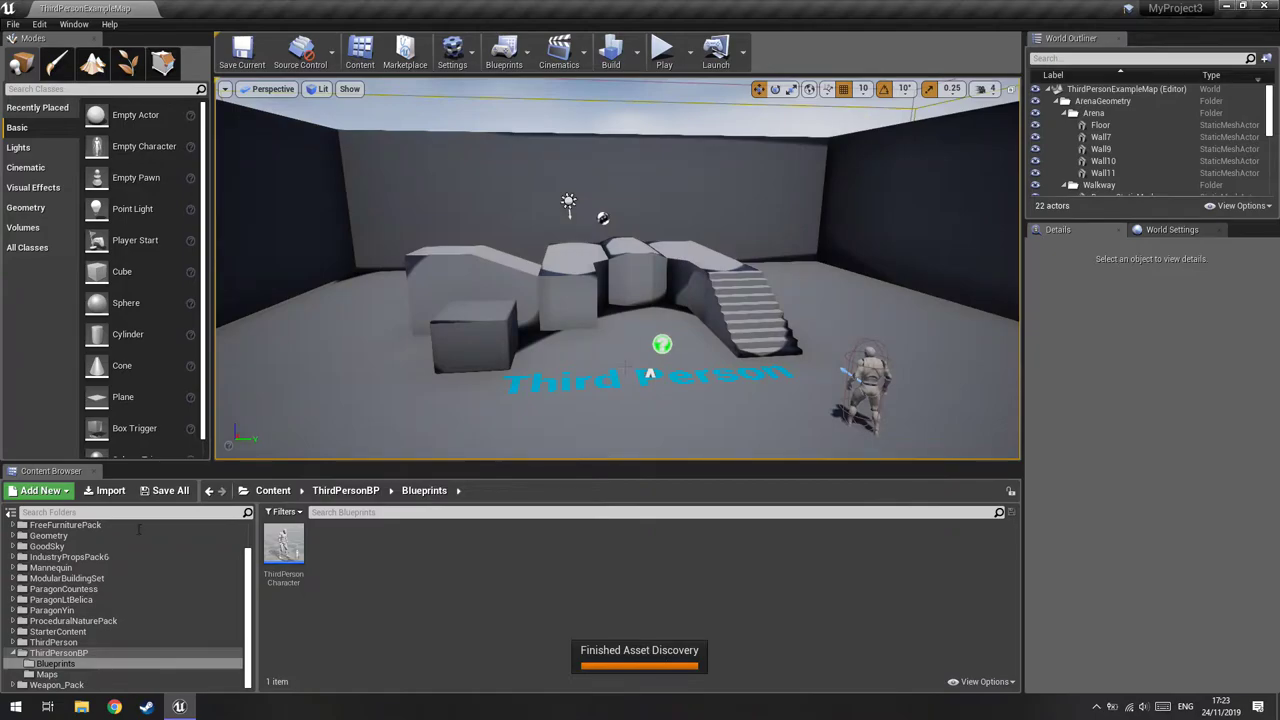
Step: Go to FreeFurniturePack > Blueprints in the Content Browser and select BP_Modern_Cupboard
scroll(218, 618, "up", 2)
scroll(120, 617, "down", 2)
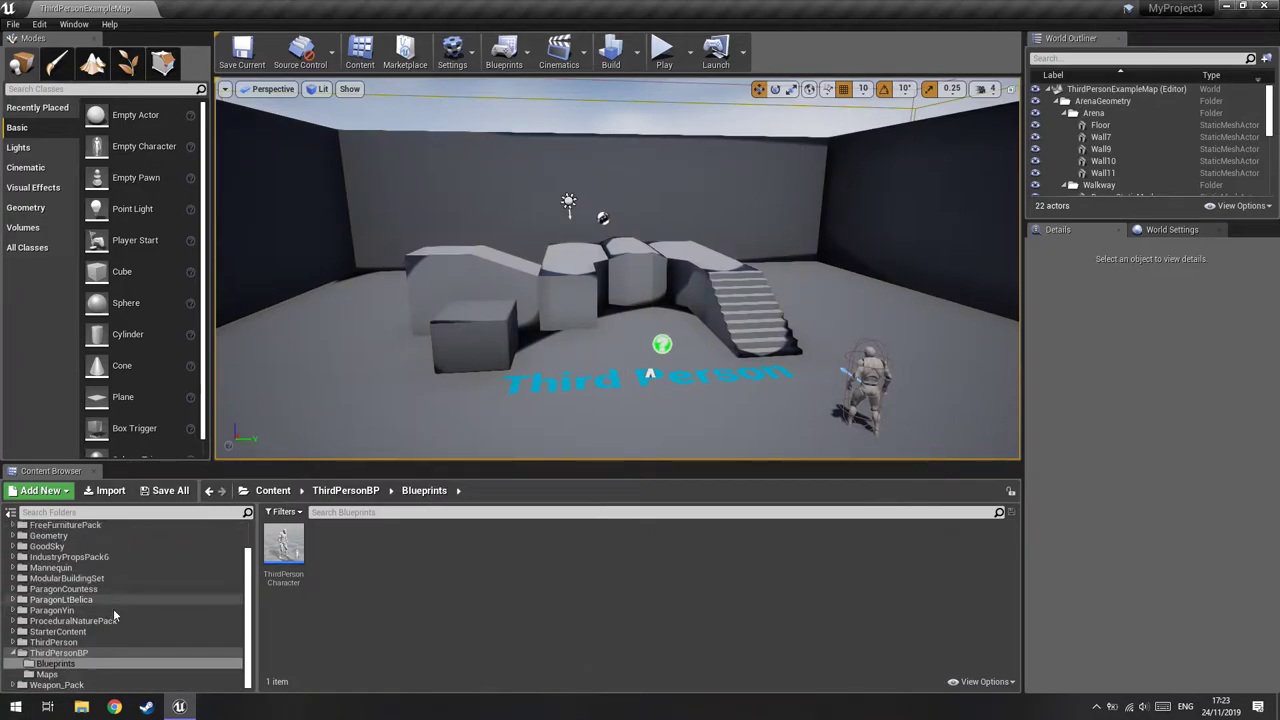
left_click(12, 652)
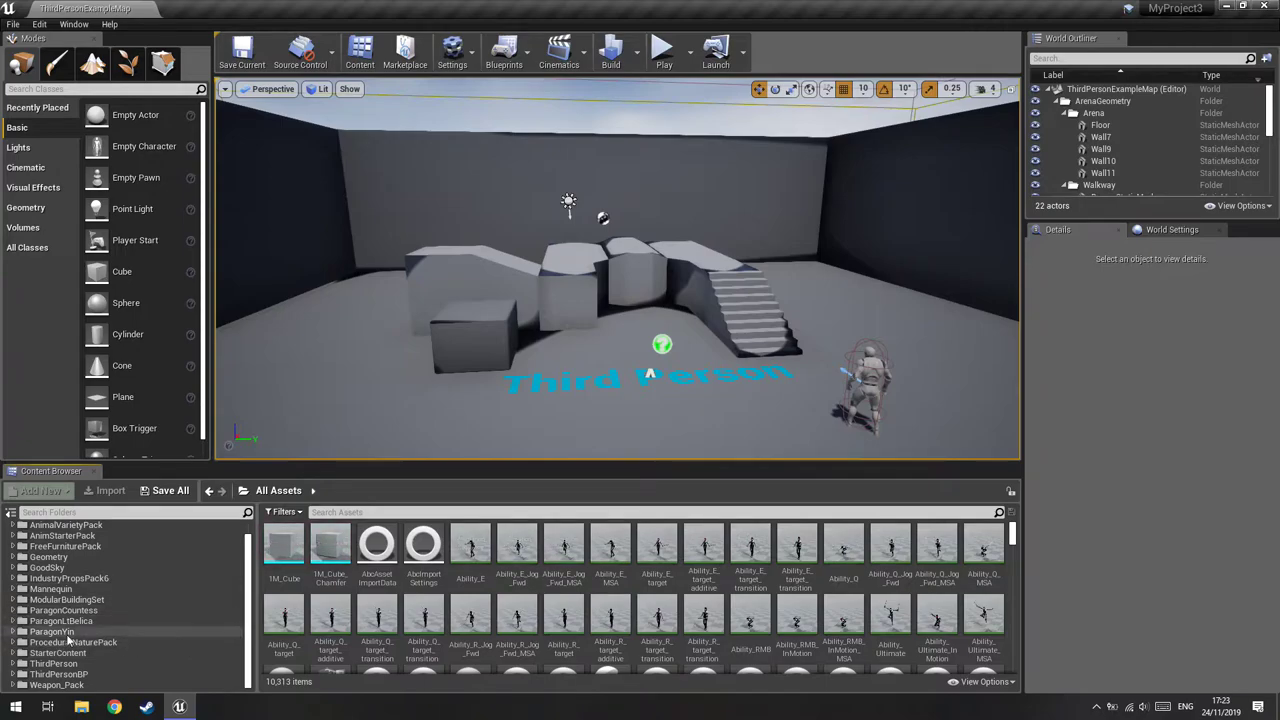
scroll(68, 640, "up", 1)
left_click(45, 573)
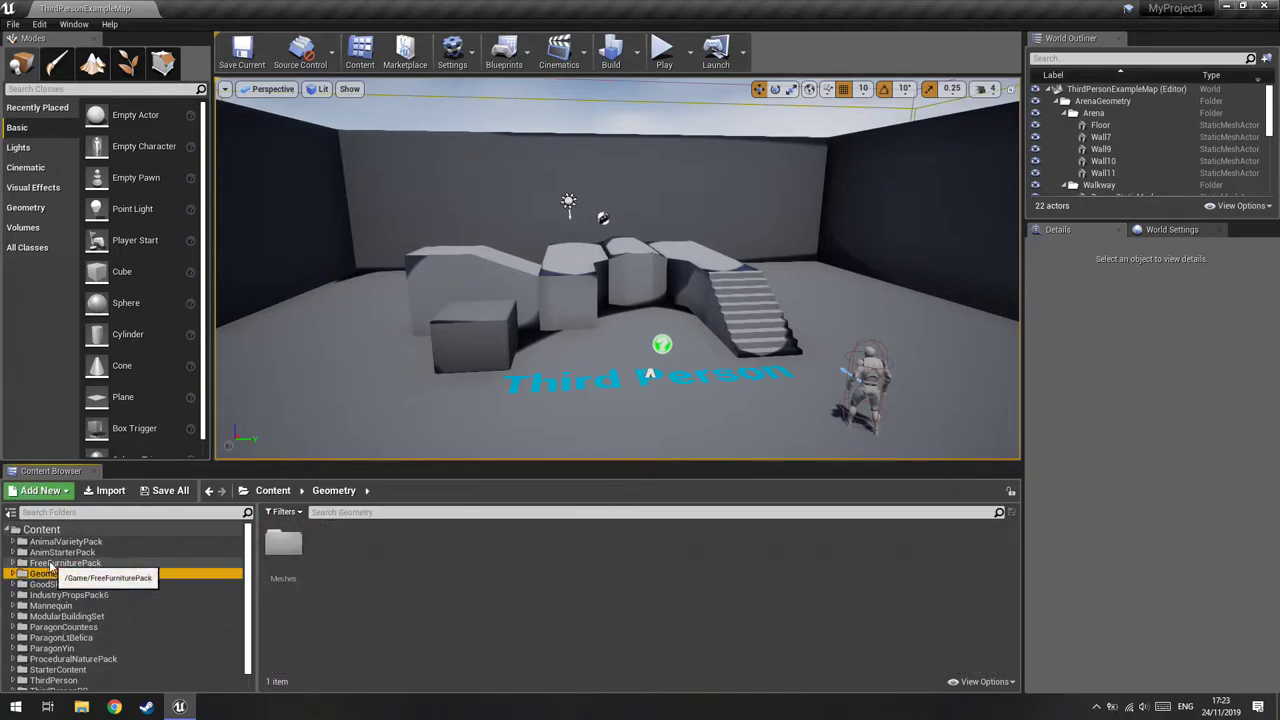
left_click(52, 564)
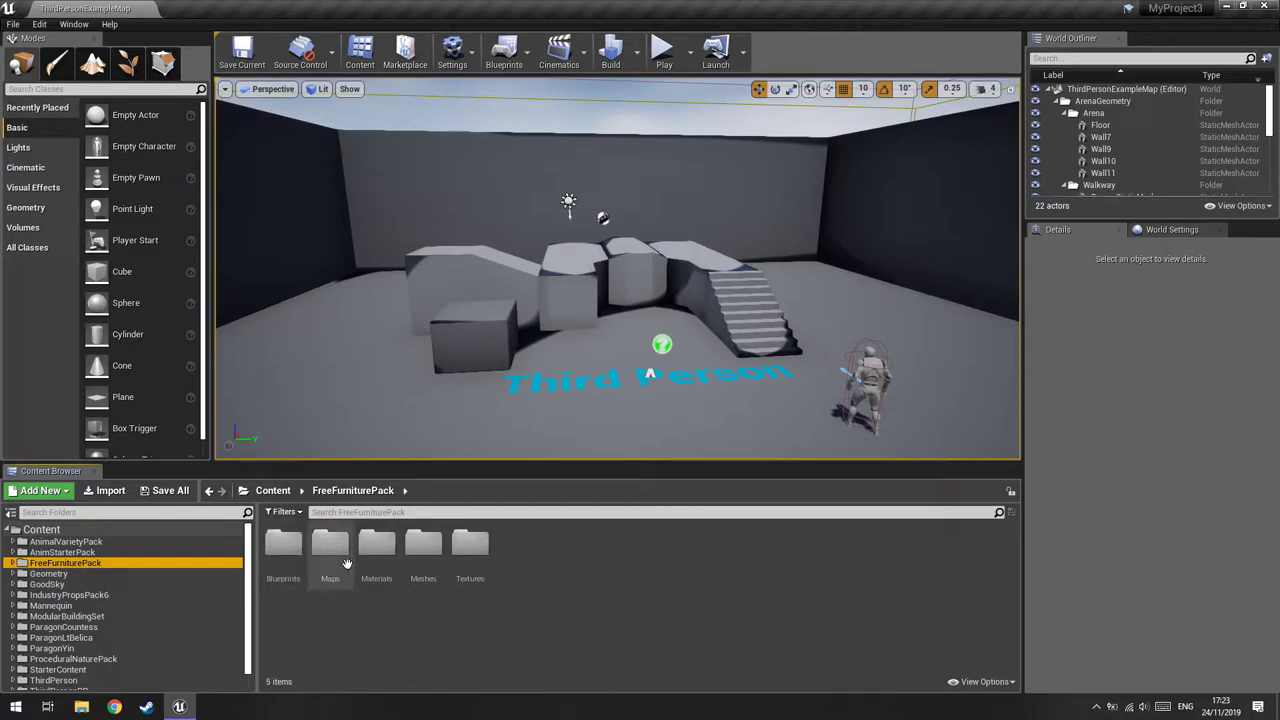
double_click(376, 545)
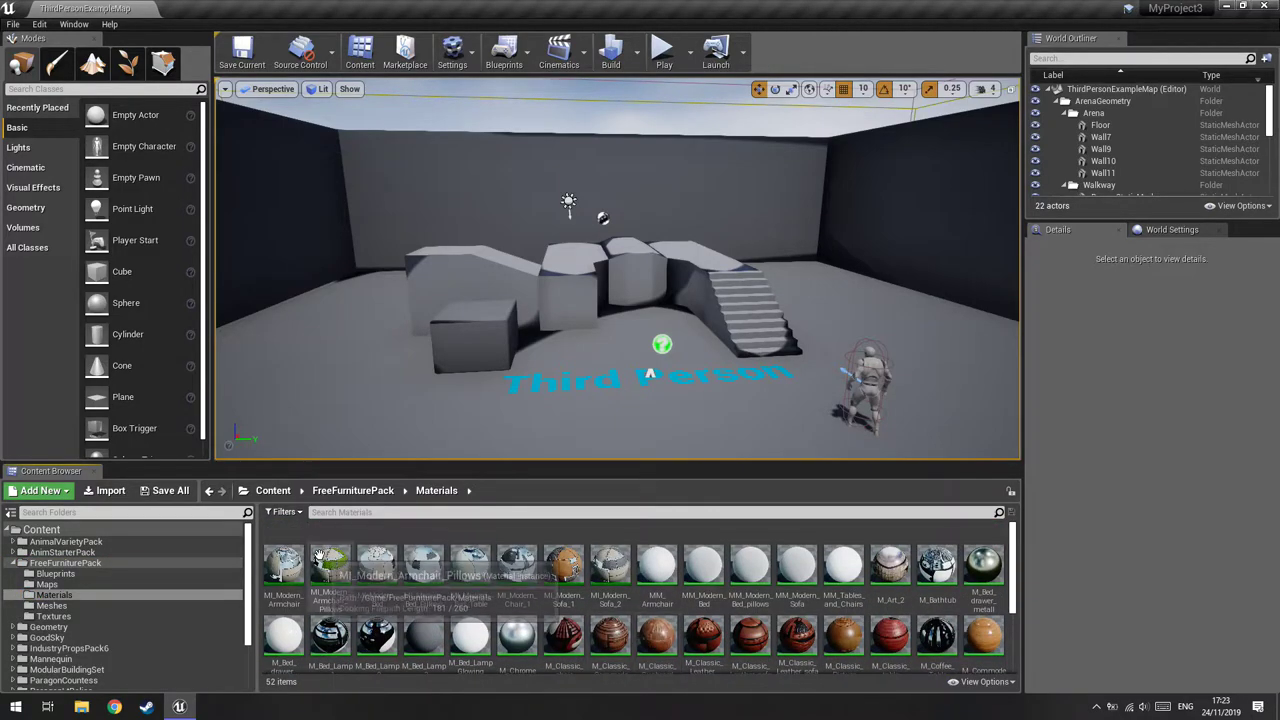
left_click(50, 575)
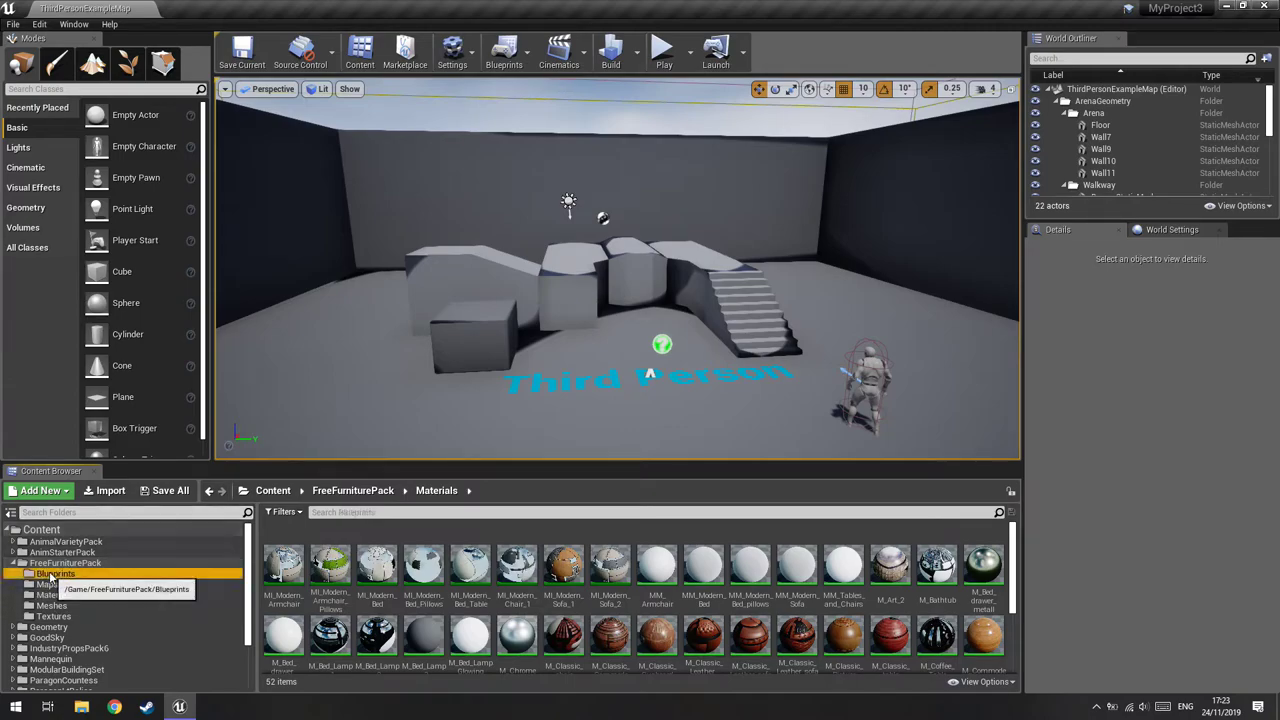
left_click(468, 558)
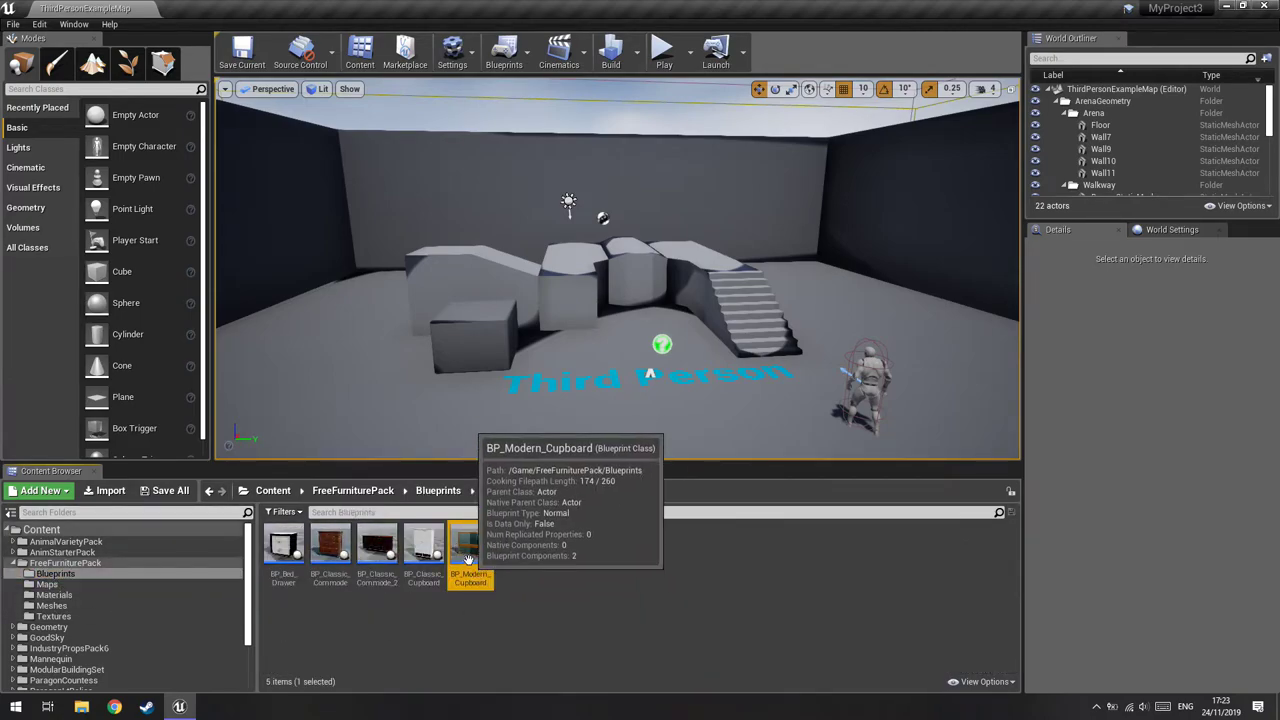
Step: Place BP_Modern_Cupboard in the level at -570, -100, 140, raised slightly, and orbit to inspect it
left_click_drag(468, 558, 614, 396)
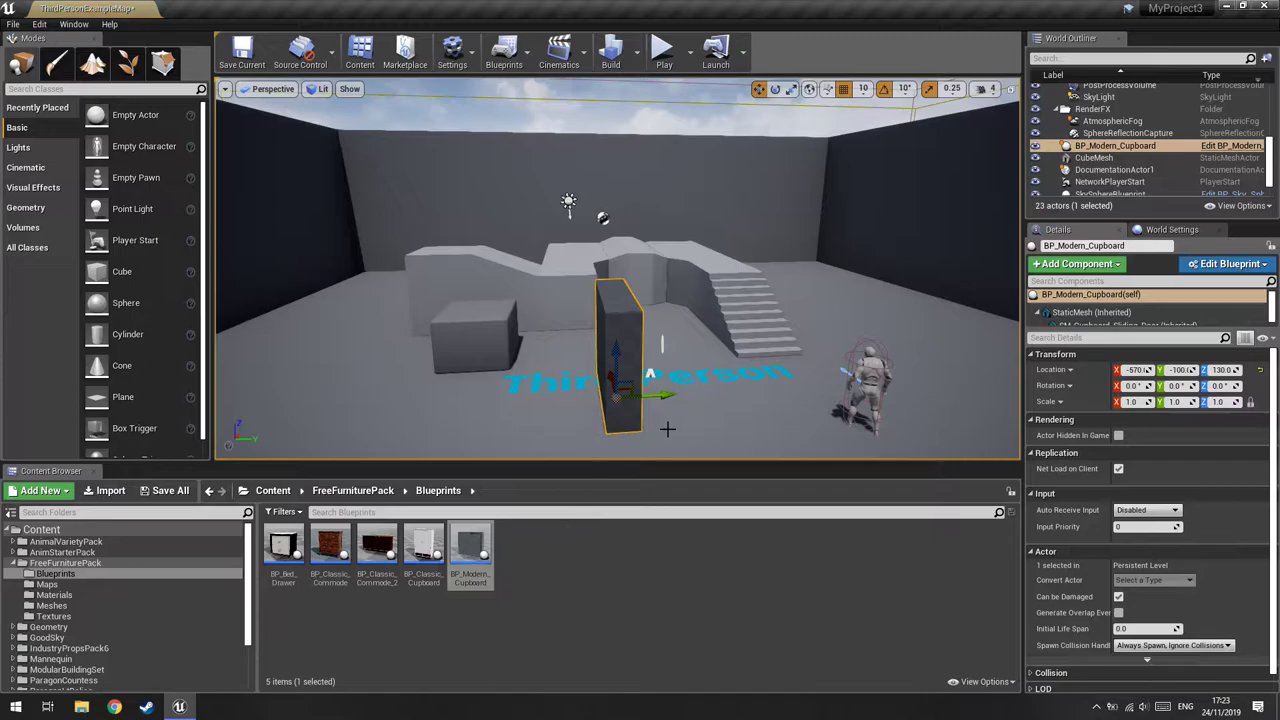
mouse_move(616, 352)
left_mouse_down()
mouse_move(620, 335)
mouse_move(620, 350)
left_mouse_up()
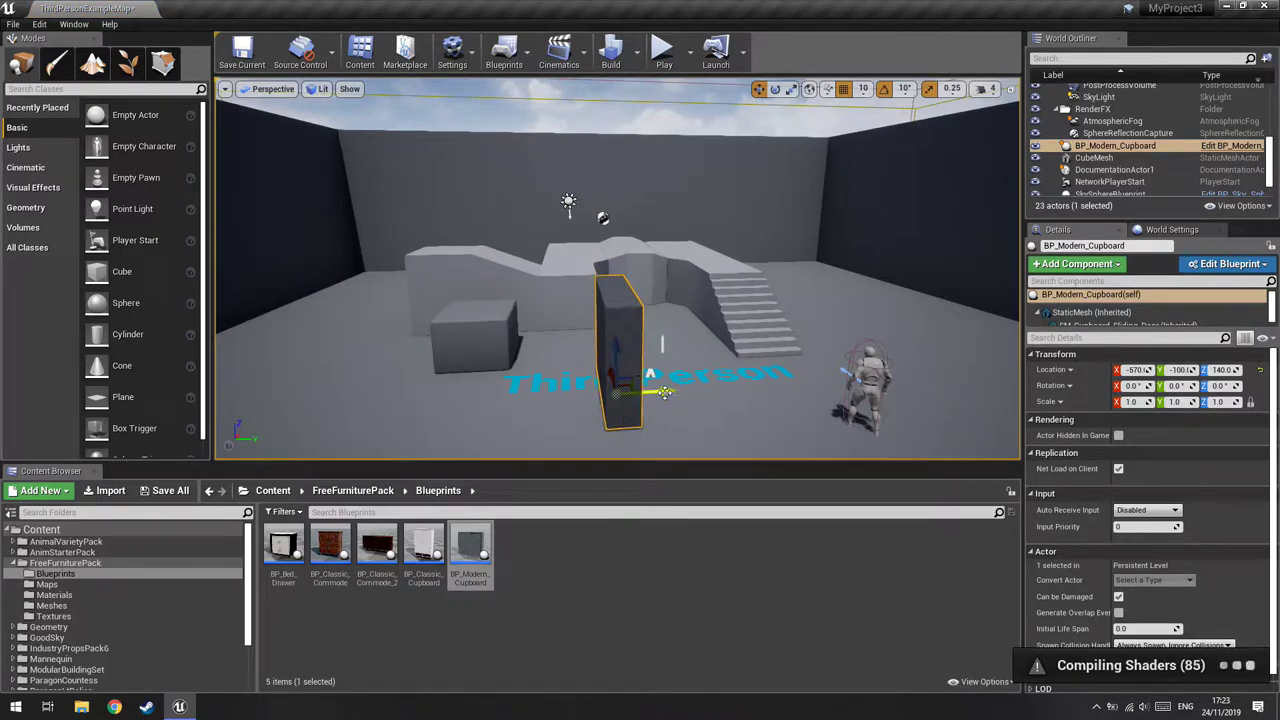
mouse_move(664, 392)
right_mouse_down()
mouse_move(591, 455)
mouse_move(520, 440)
mouse_move(570, 440)
mouse_move(1123, 650)
right_mouse_up()
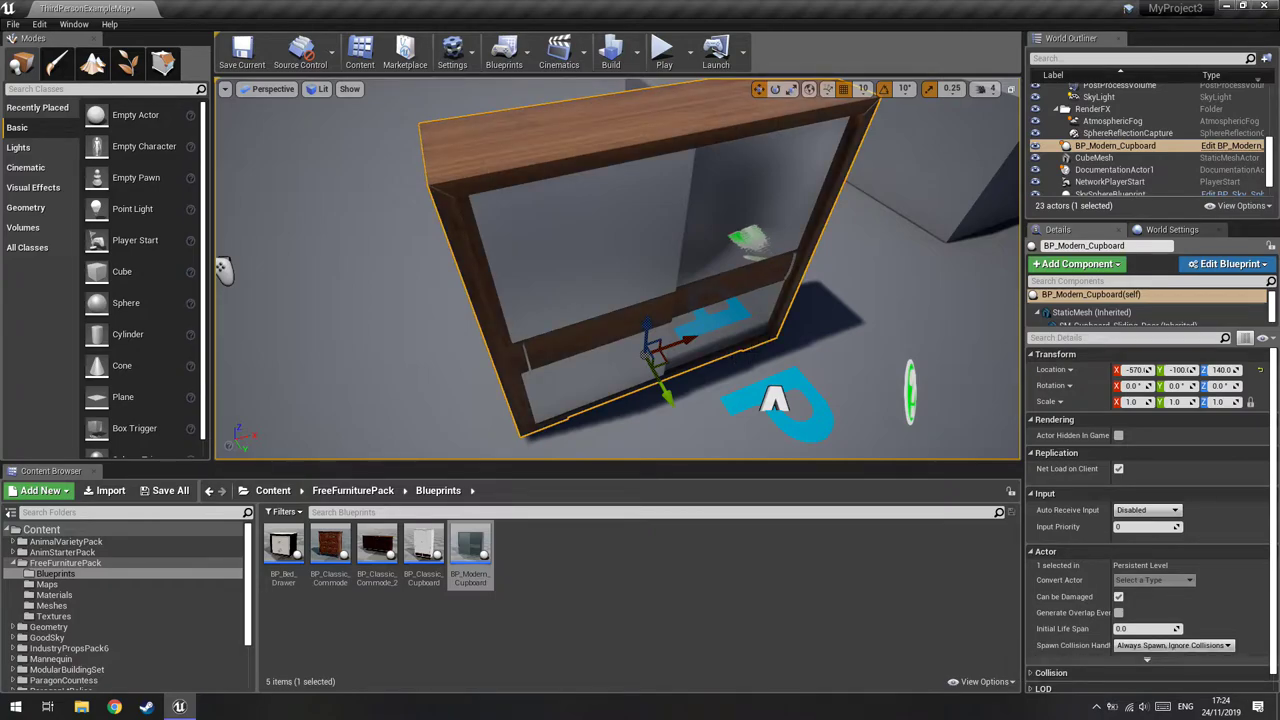
right_click_drag(875, 318, 875, 318)
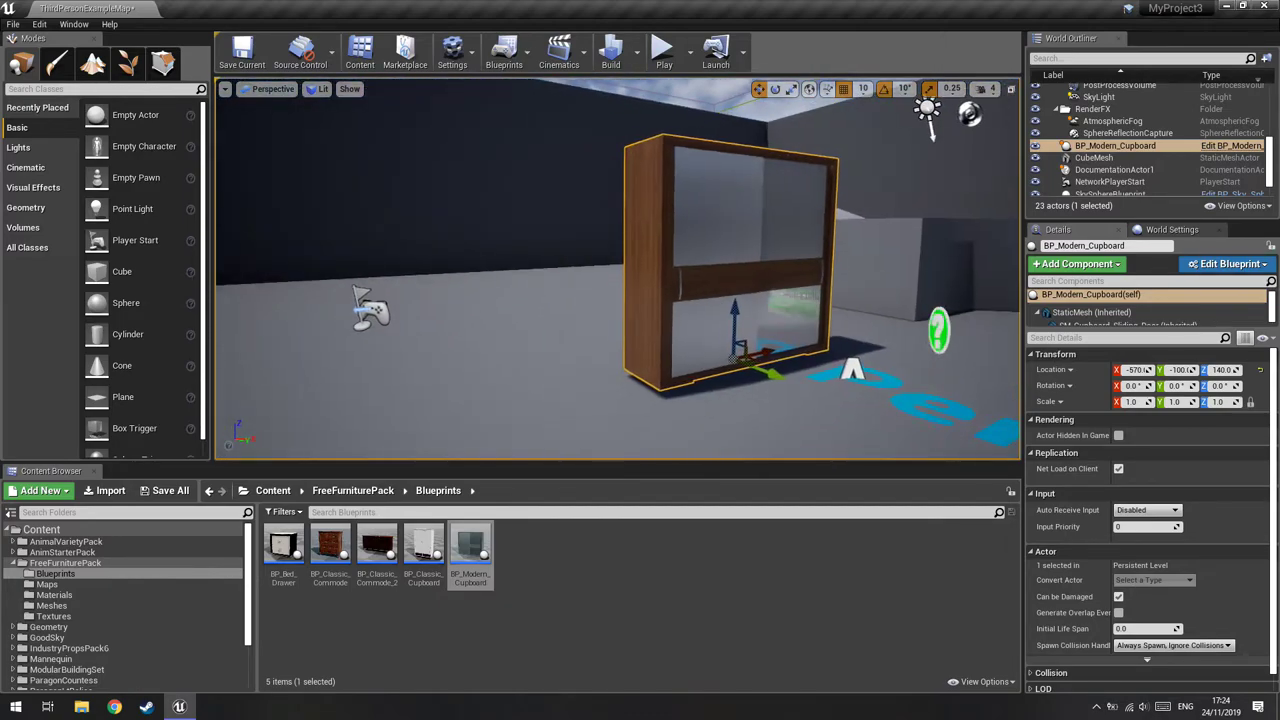
Step: Browse the FreeFurniturePack folder, then show the AnimStarterPack's 68 animations
left_click(16, 563)
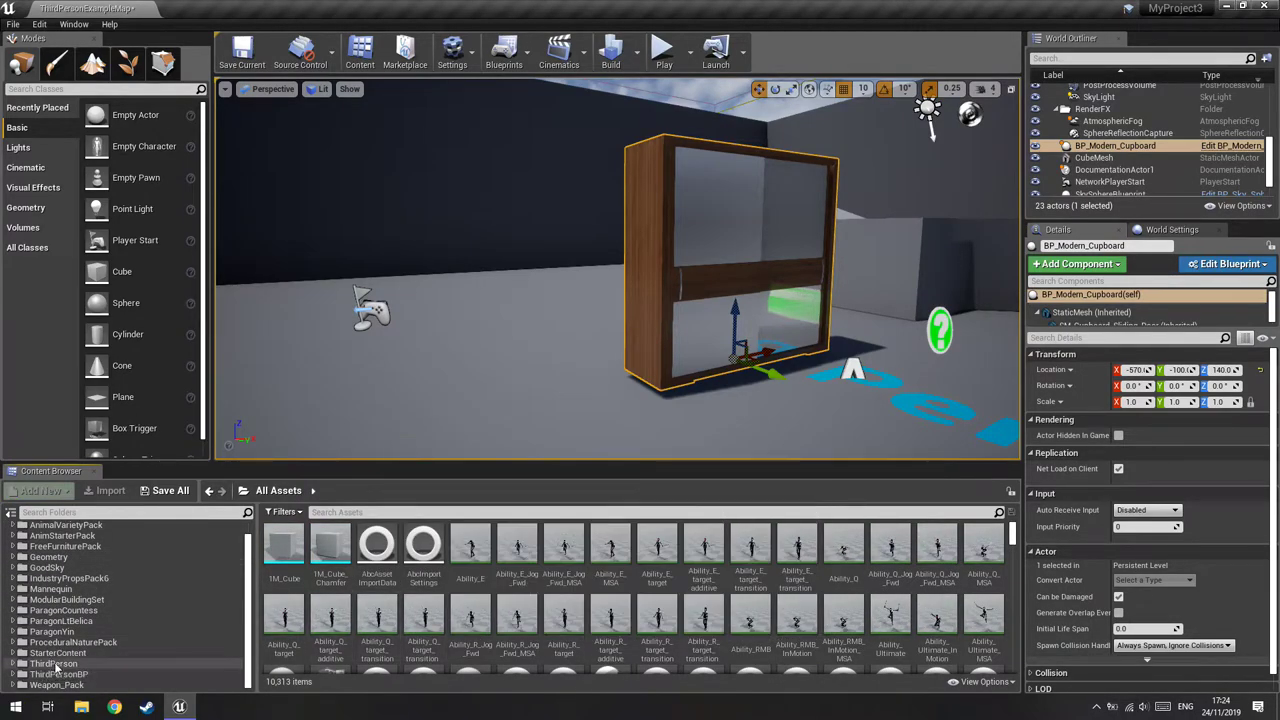
scroll(80, 668, "up", 2)
left_click(57, 564)
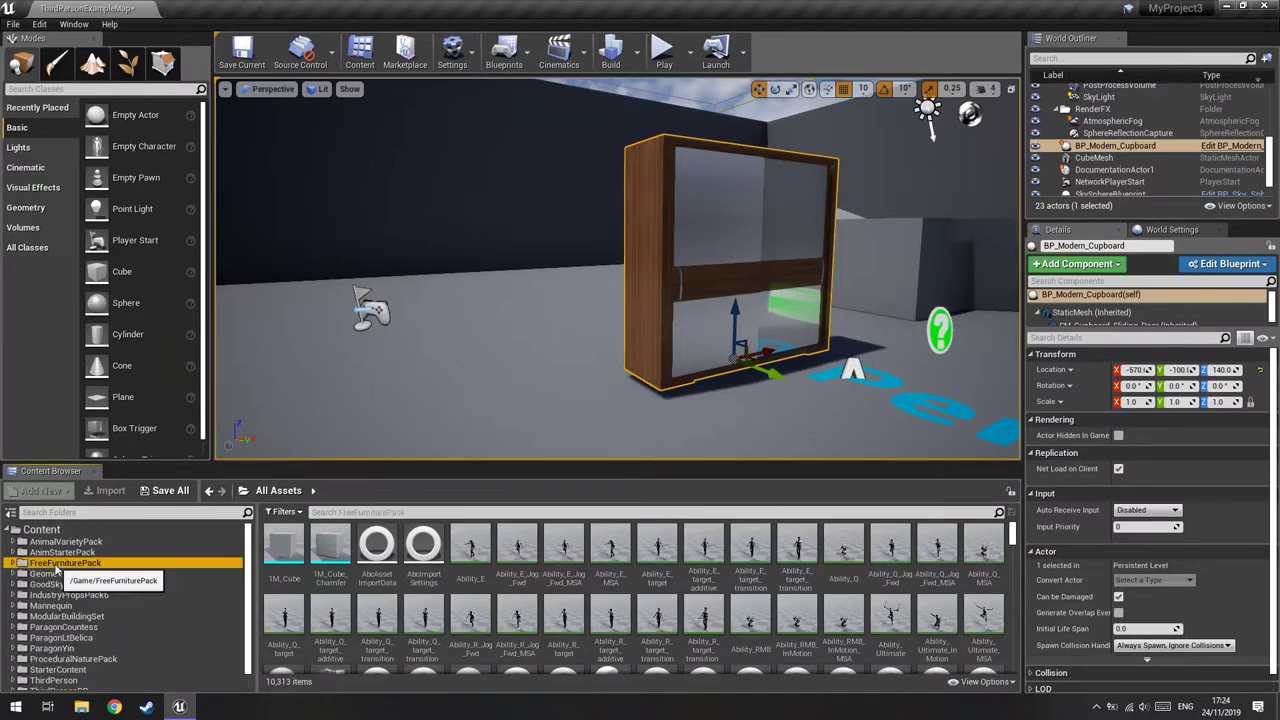
left_click(68, 553)
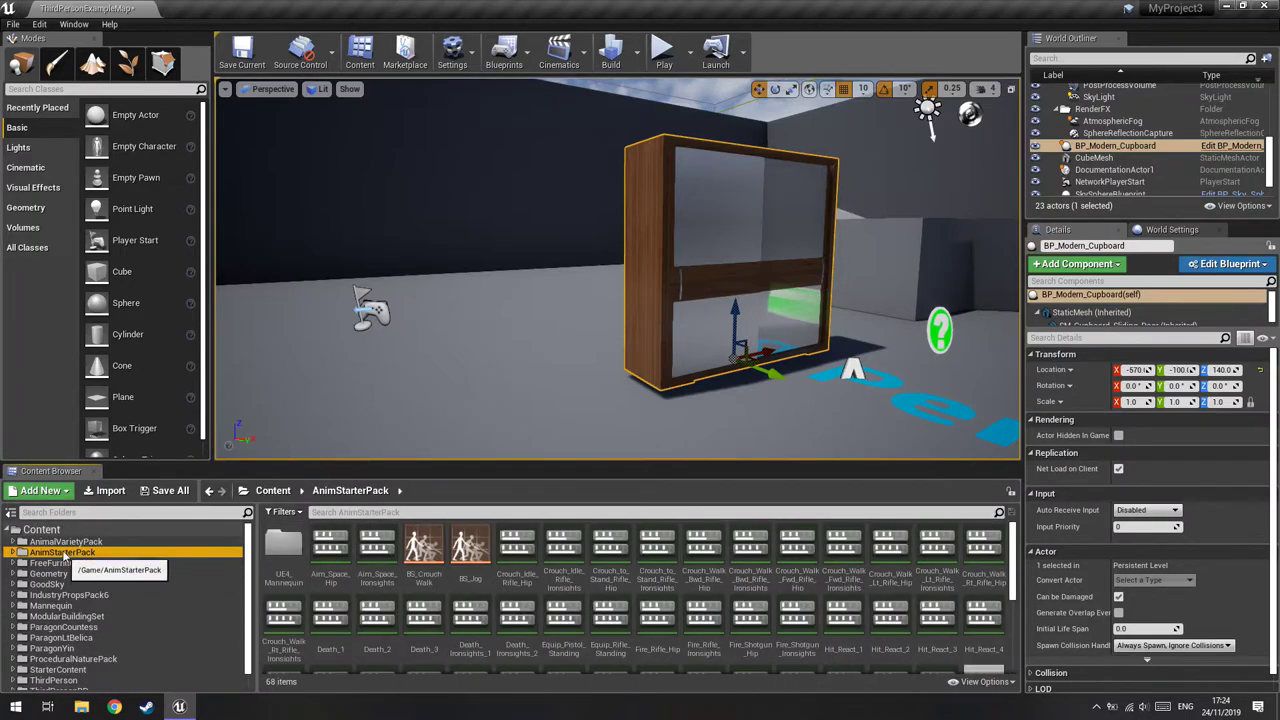
key("Up")
left_click(72, 555)
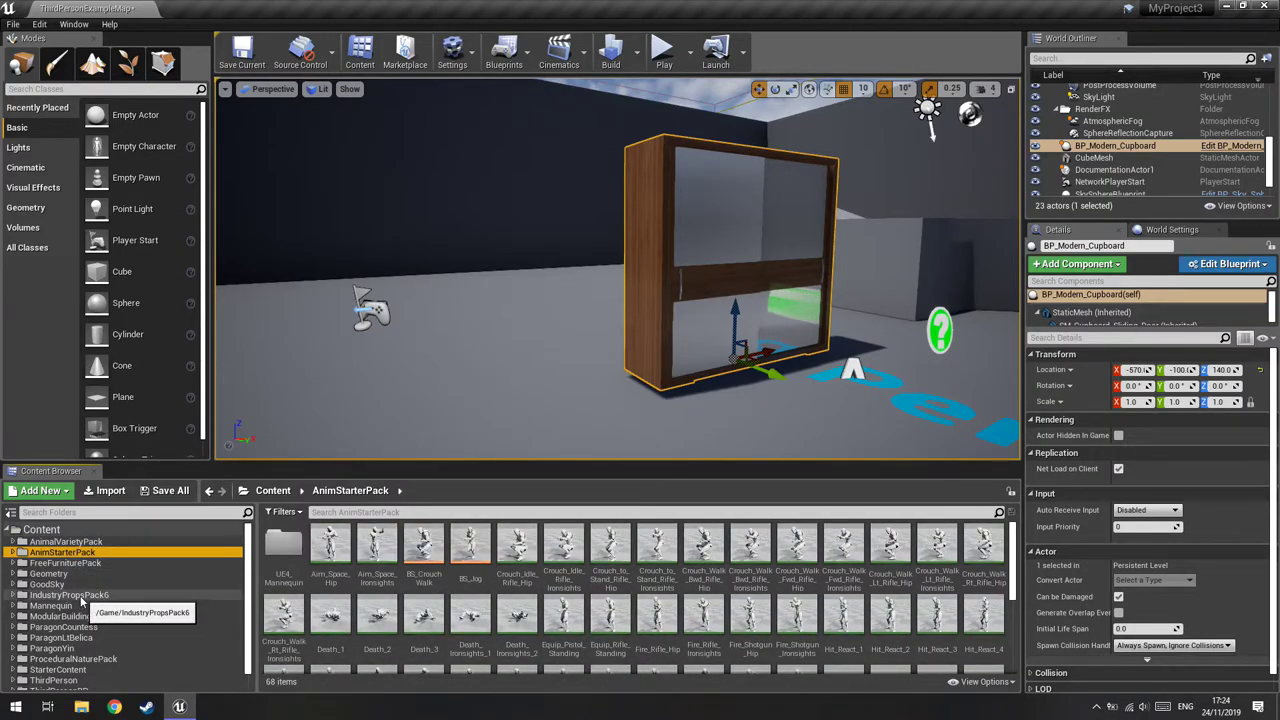
Step: Look through IndustryPropsPack6 and ModularBuildingSet, ending in GoodSky with its Blueprint, Maps and Source subfolders
left_click(80, 596)
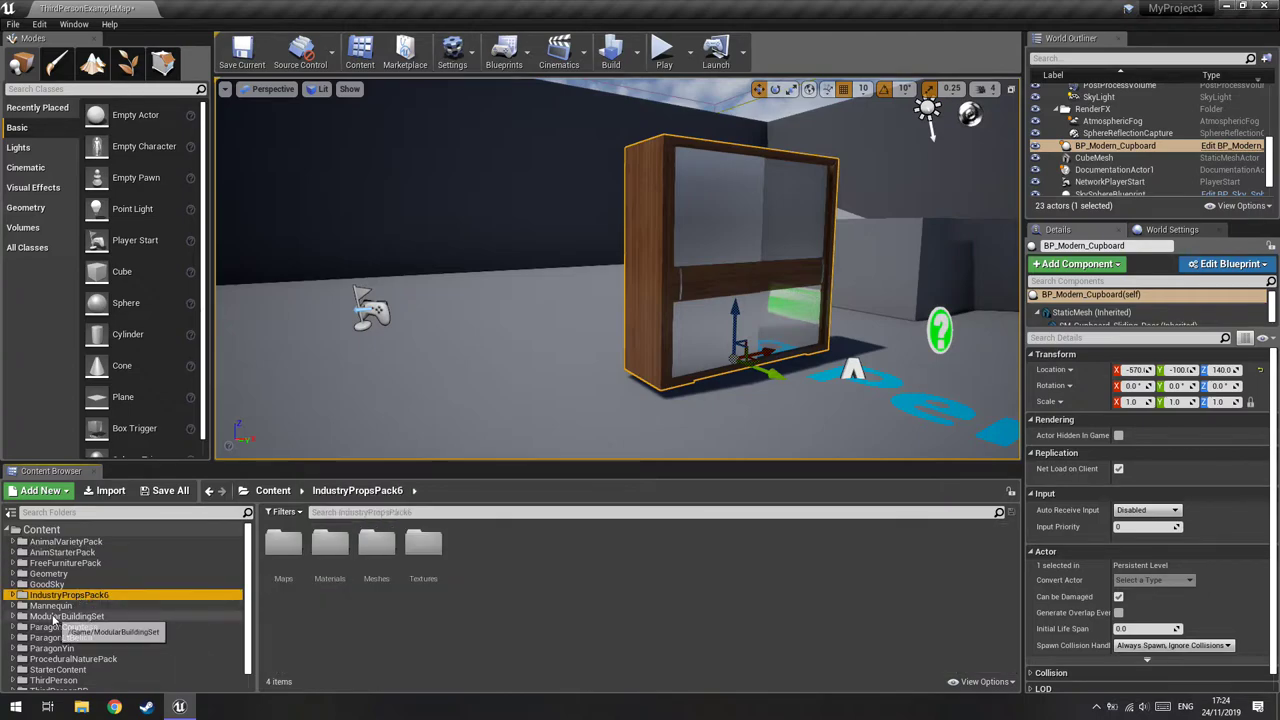
left_click(84, 616)
left_click(80, 584)
scroll(96, 634, "down", 1)
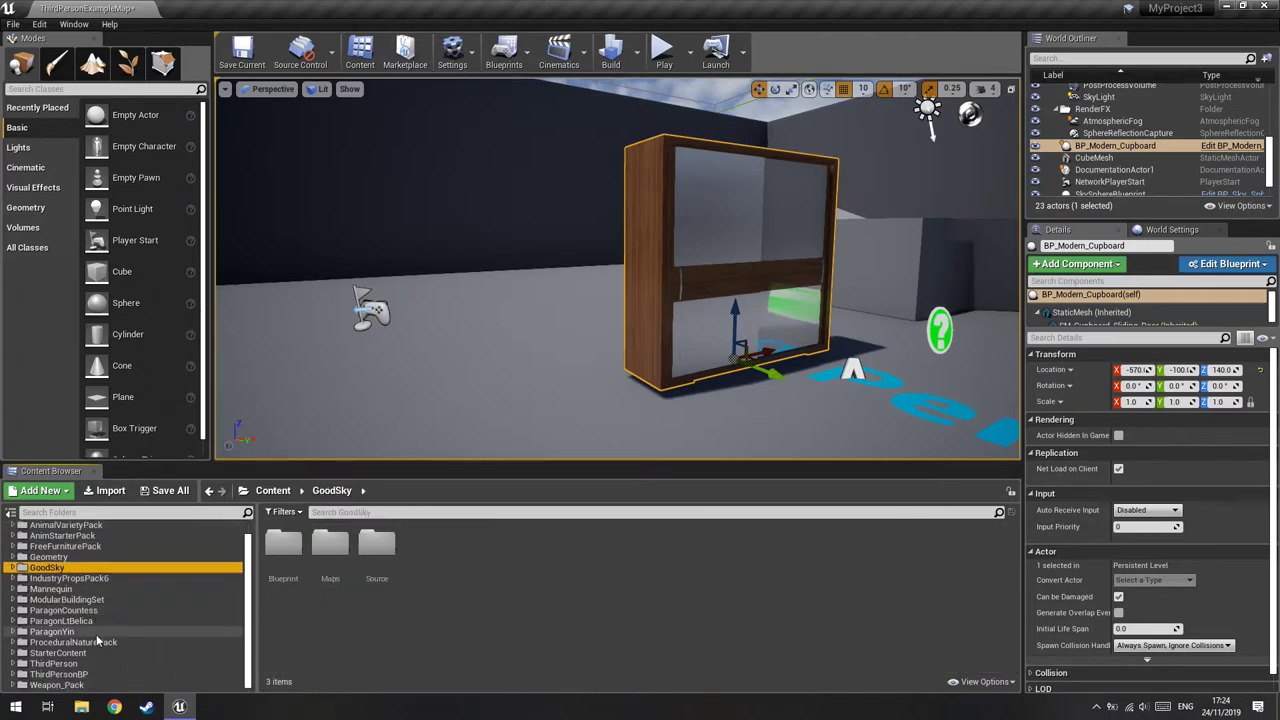
scroll(83, 588, "up", 1)
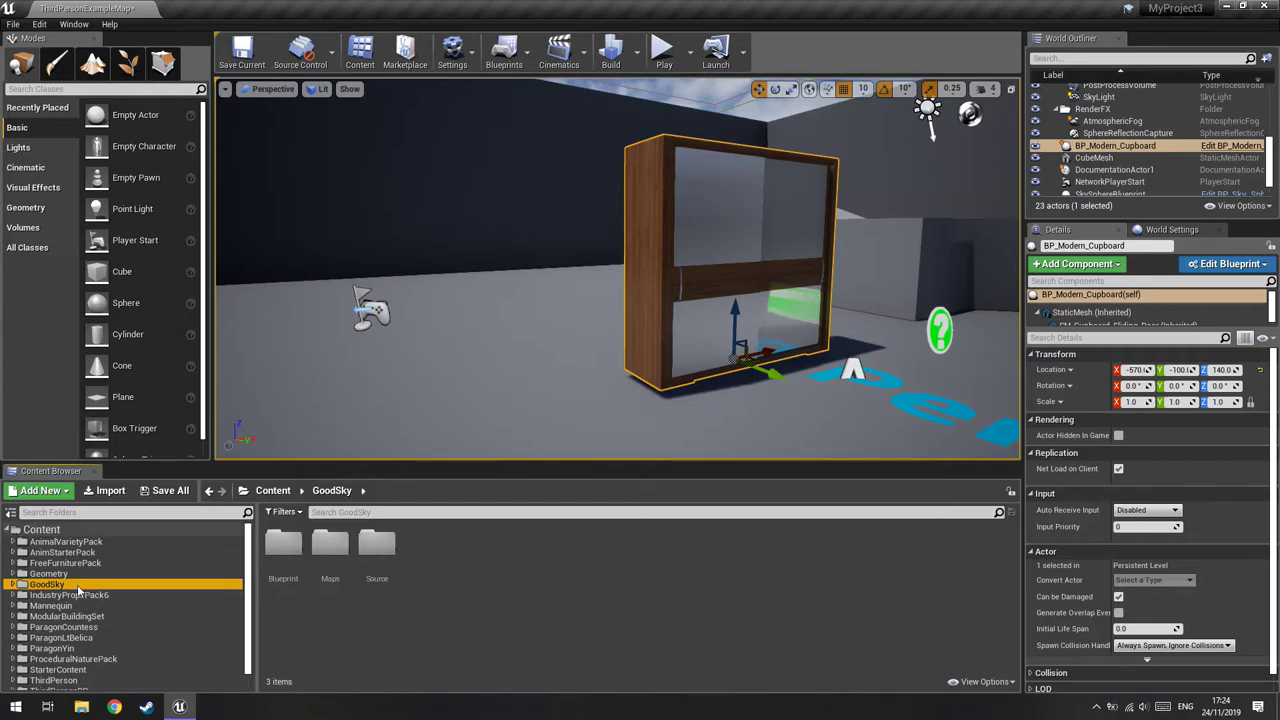